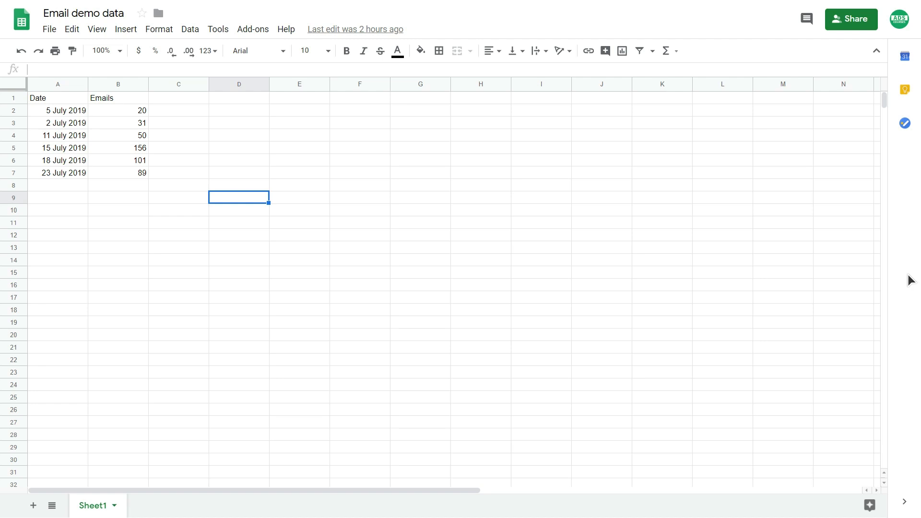
Step: Examine the Date and Emails columns of the Email demo data spreadsheet
{"action": "left_click", "coordinate": [116, 101]}
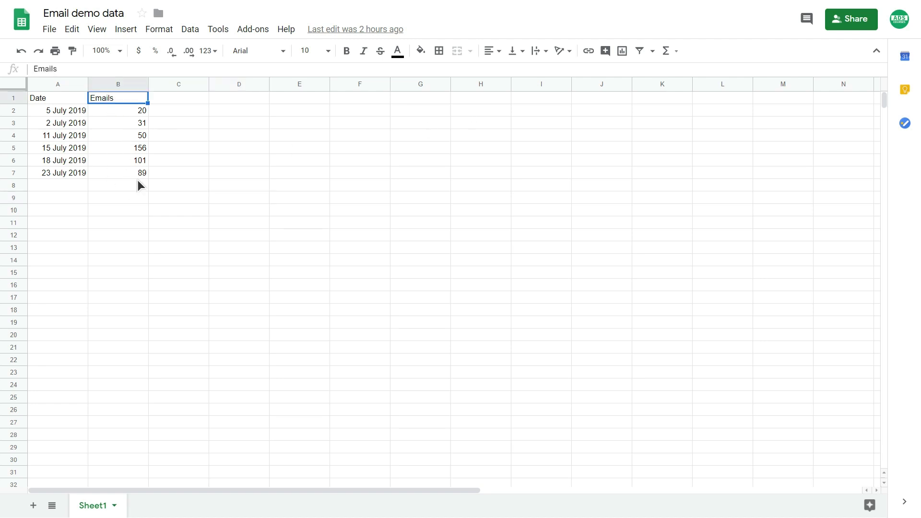
{"action": "left_click", "coordinate": [119, 112]}
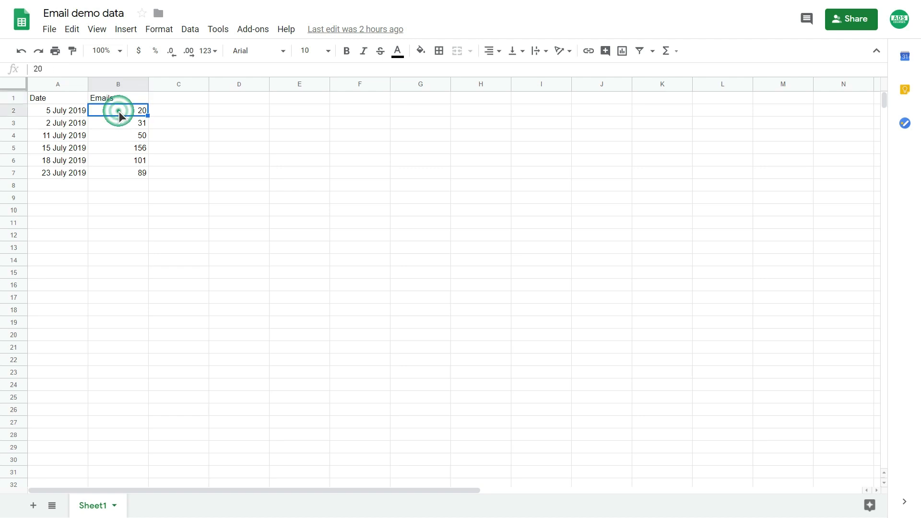
{"action": "left_click", "coordinate": [61, 111]}
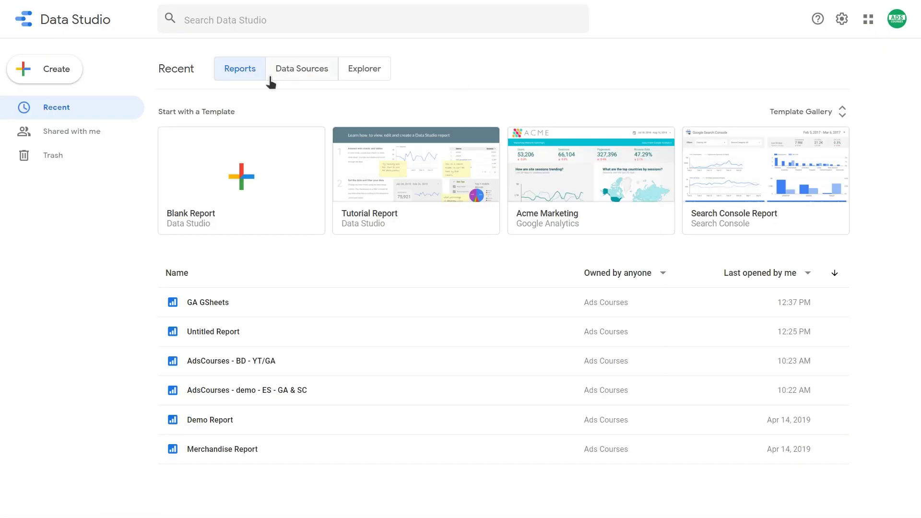
Step: Switch to Data Studio and create a blank report with GA DEMO as its data source
{"action": "left_click", "coordinate": [243, 170]}
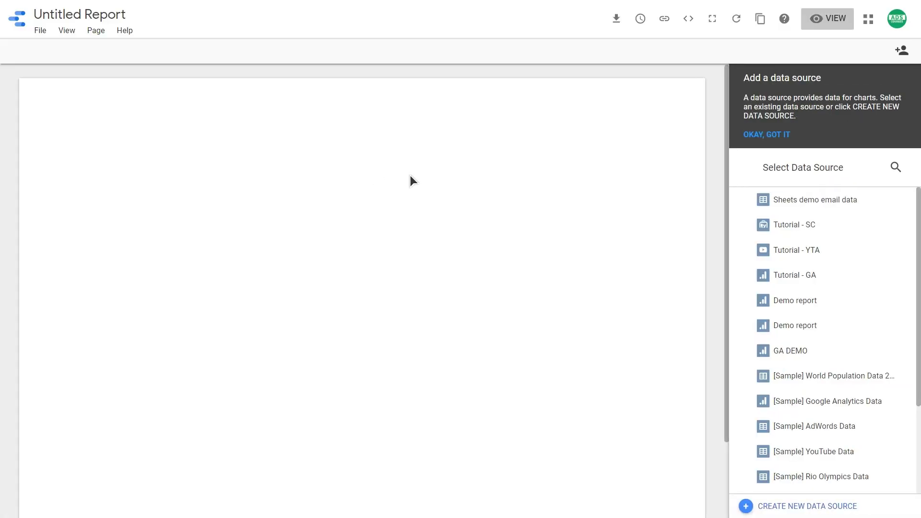
{"action": "left_click", "coordinate": [734, 357]}
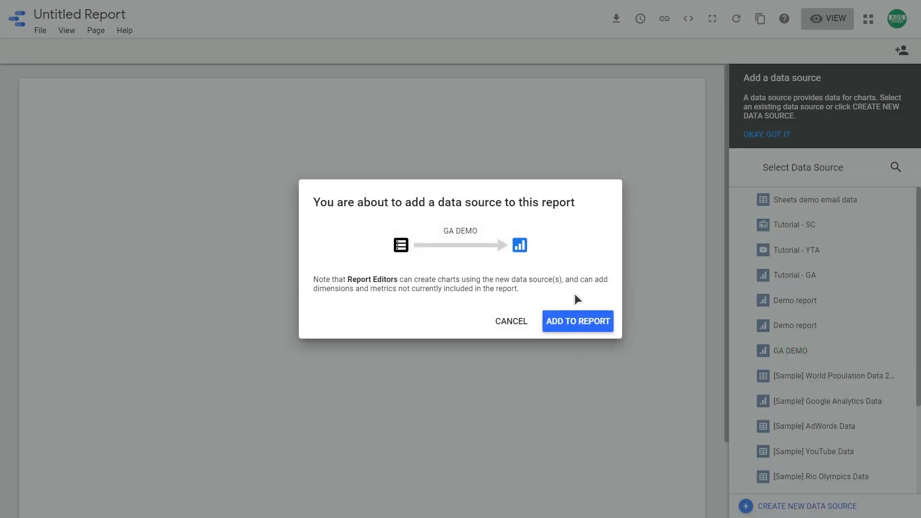
{"action": "left_click", "coordinate": [576, 329]}
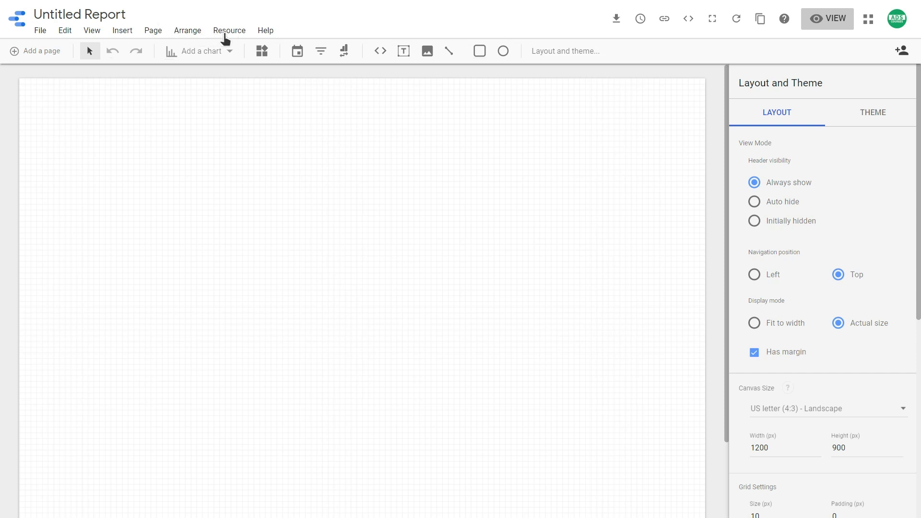
{"action": "left_click", "coordinate": [226, 31]}
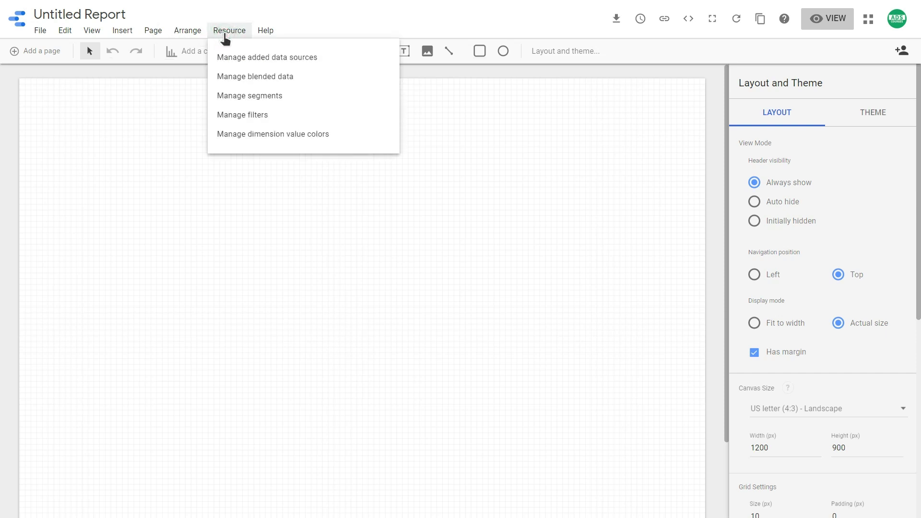
{"action": "left_click", "coordinate": [238, 77]}
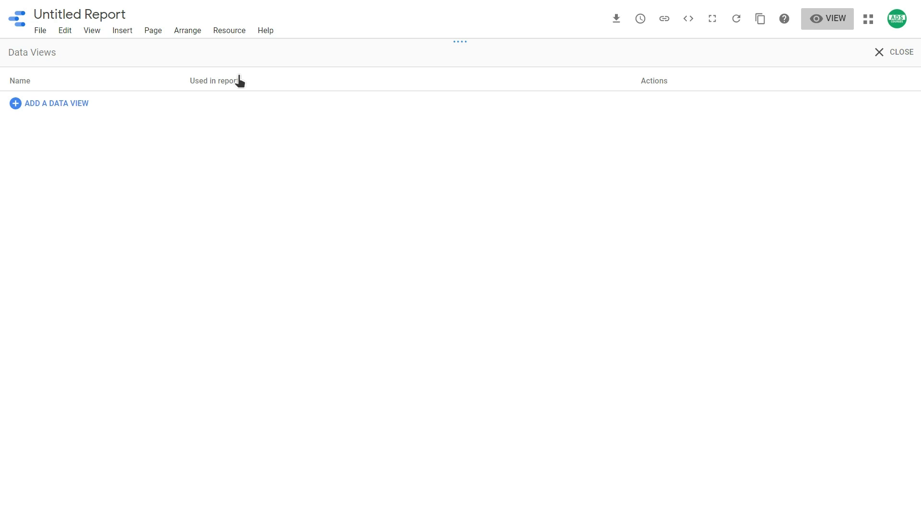
{"action": "left_click", "coordinate": [44, 106]}
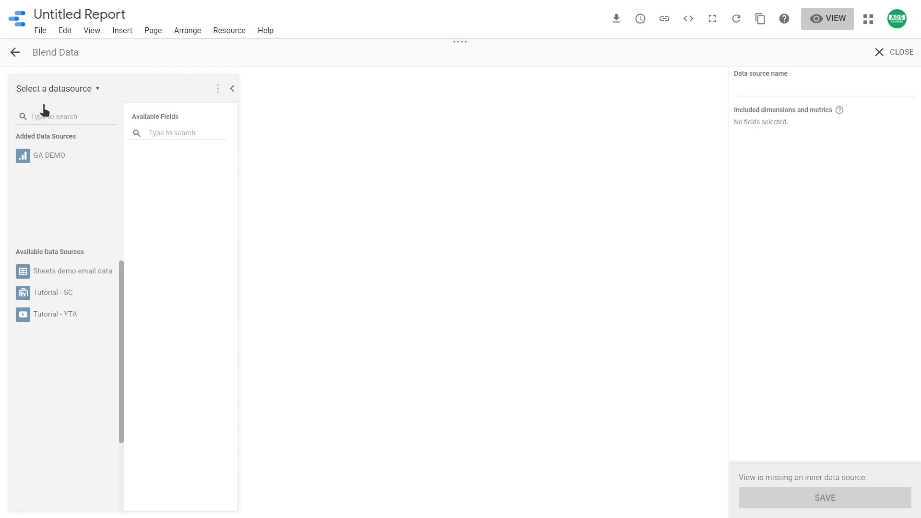
{"action": "left_click", "coordinate": [54, 155]}
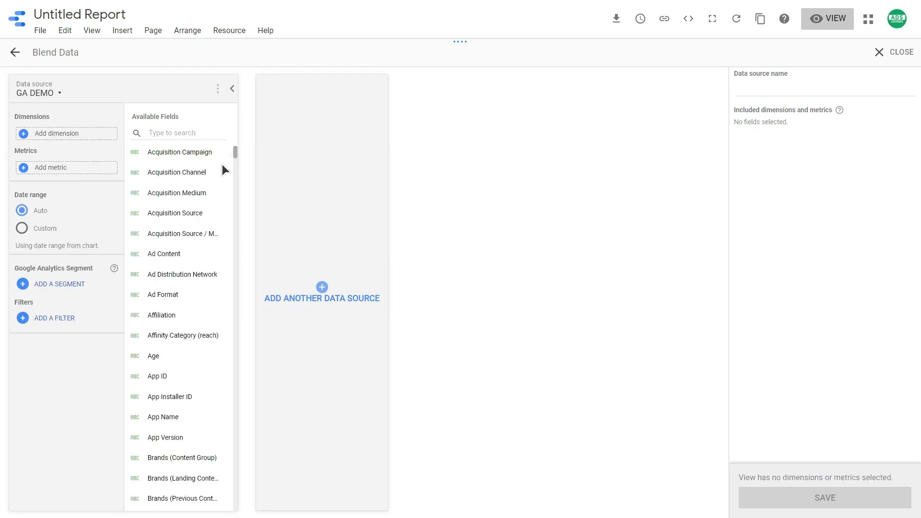
{"action": "left_click", "coordinate": [324, 262]}
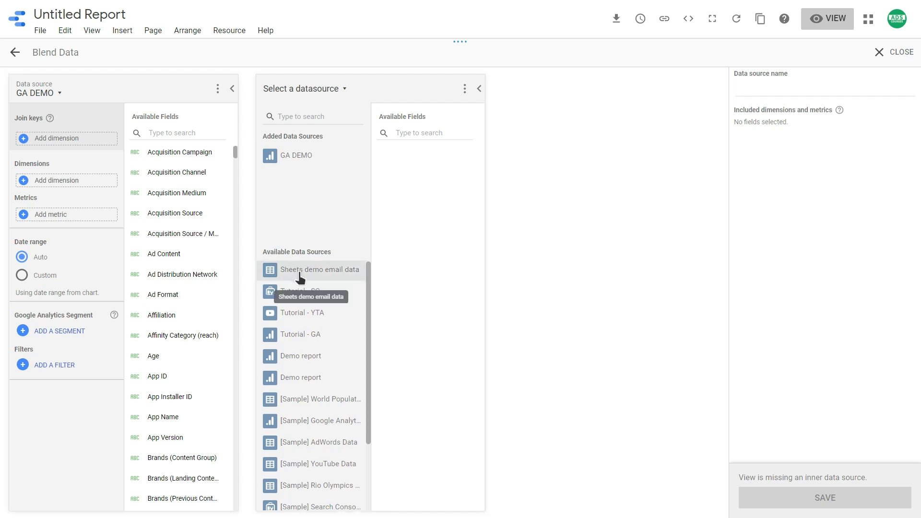
{"action": "scroll", "coordinate": [300, 278], "scroll_direction": "down", "scroll_amount": 3}
{"action": "scroll", "coordinate": [300, 278], "scroll_direction": "up", "scroll_amount": 3}
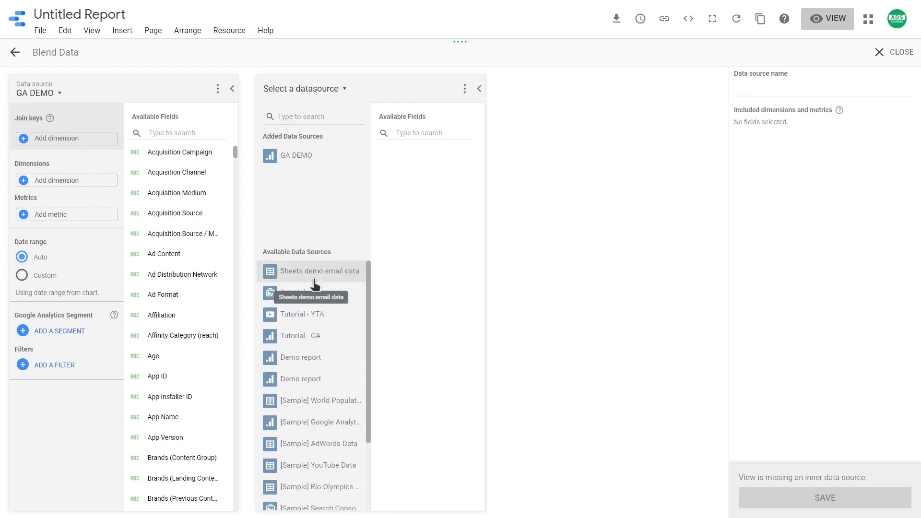
{"action": "scroll", "coordinate": [313, 386], "scroll_direction": "down", "scroll_amount": 3}
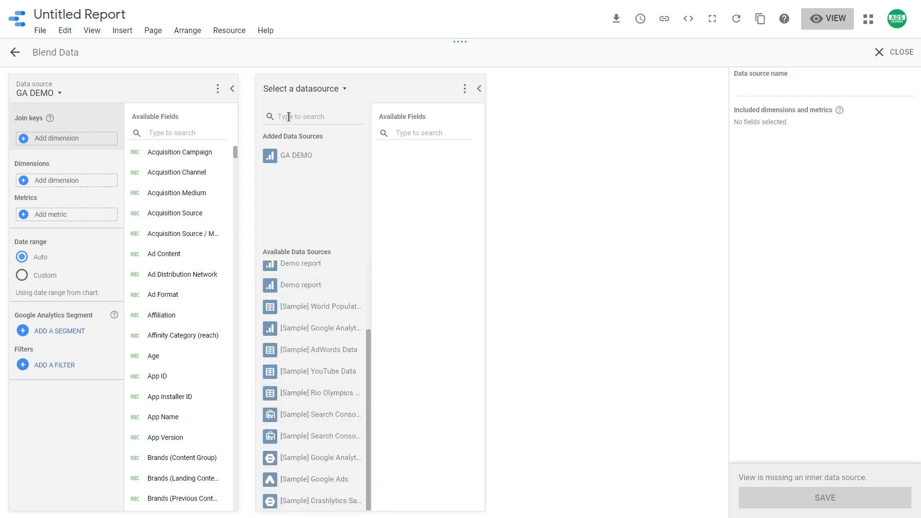
{"action": "left_click", "coordinate": [226, 30]}
{"action": "left_click", "coordinate": [883, 51]}
{"action": "key", "text": "Return"}
Step: Add Sheet1 of the Email demo data spreadsheet to the report as a data source using the Google Sheets connector
{"action": "left_click", "coordinate": [228, 32]}
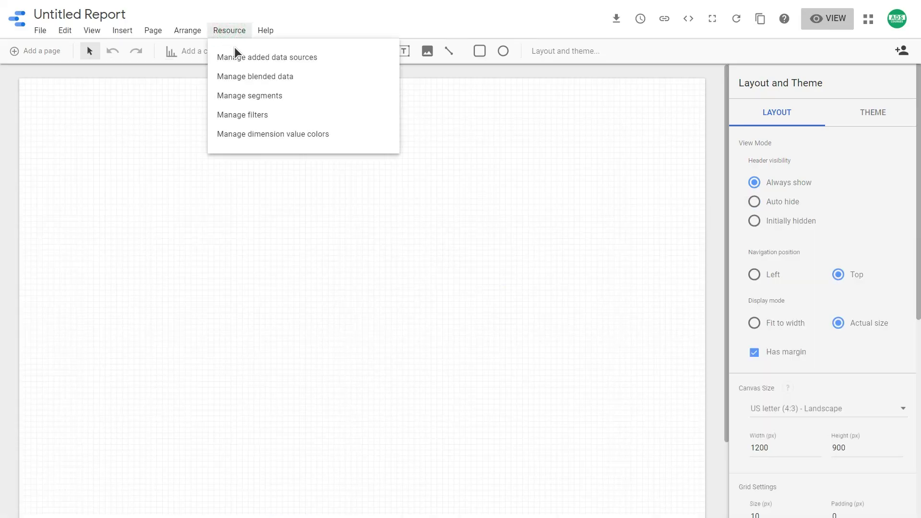
{"action": "left_click", "coordinate": [240, 60]}
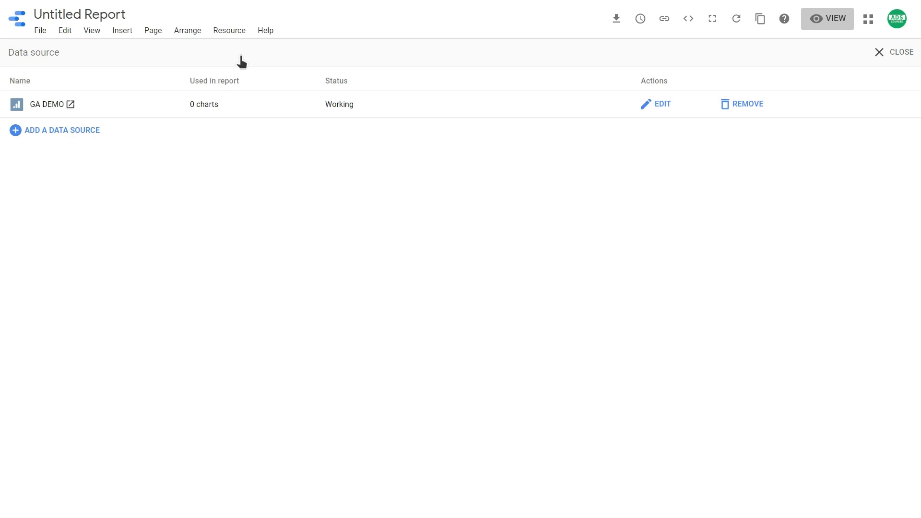
{"action": "left_click", "coordinate": [63, 136]}
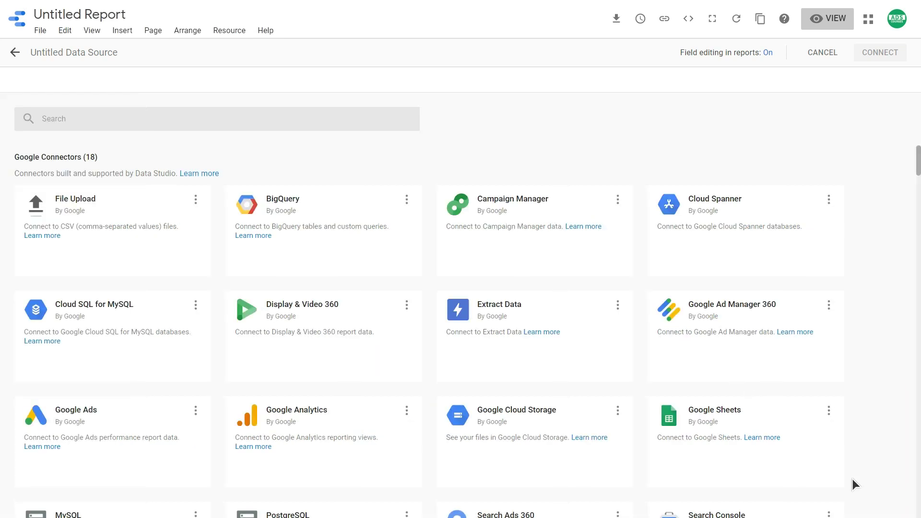
{"action": "scroll", "coordinate": [816, 348], "scroll_direction": "down", "scroll_amount": 3}
{"action": "left_click", "coordinate": [757, 350]}
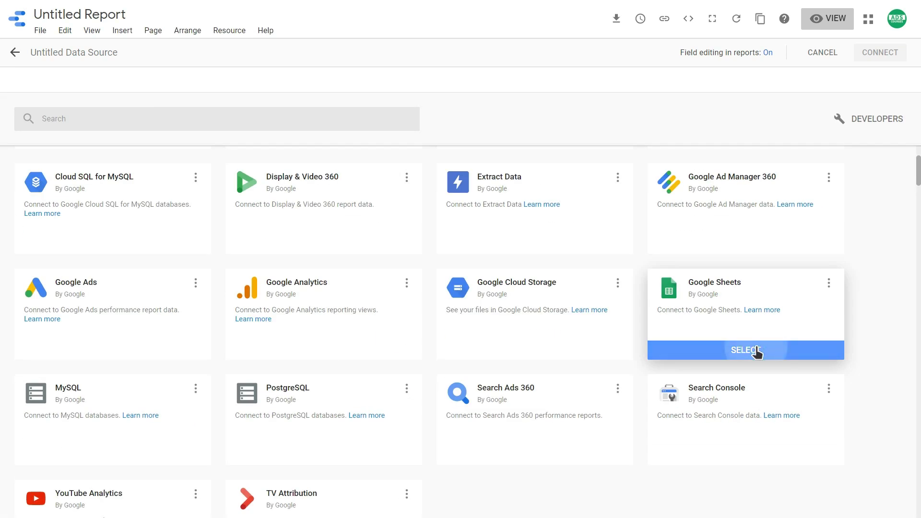
{"action": "left_click", "coordinate": [180, 229]}
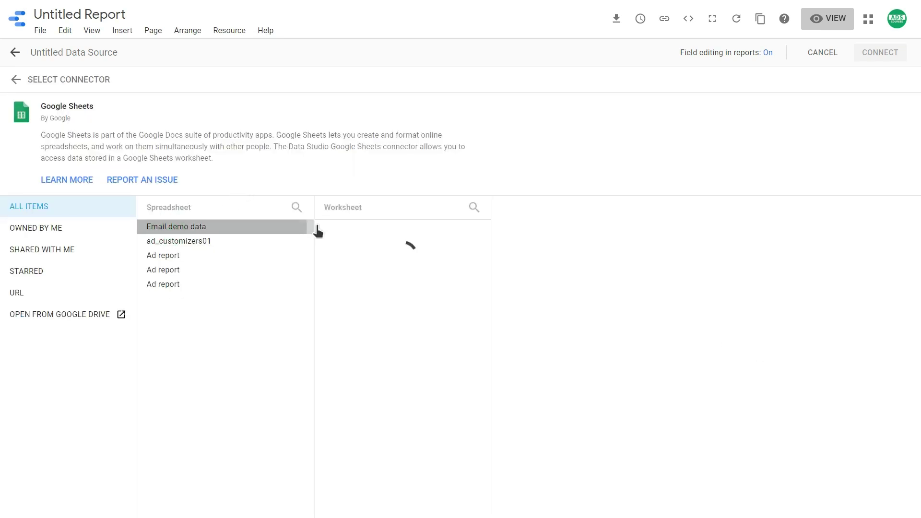
{"action": "left_click", "coordinate": [335, 227]}
{"action": "left_click", "coordinate": [869, 57]}
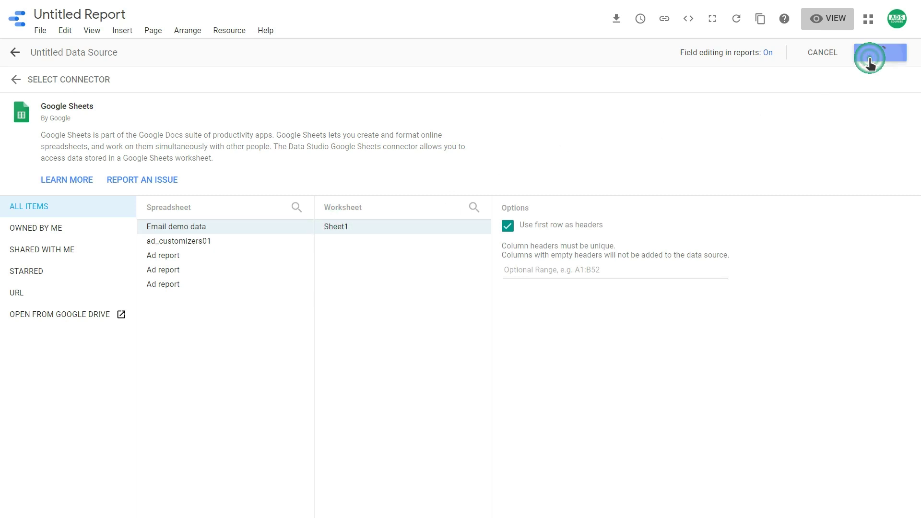
{"action": "left_click", "coordinate": [866, 56]}
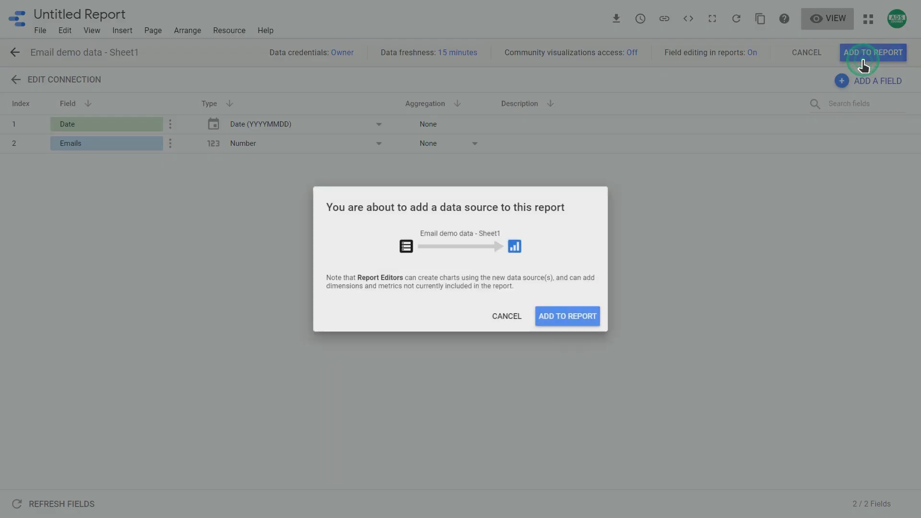
{"action": "left_click", "coordinate": [578, 322]}
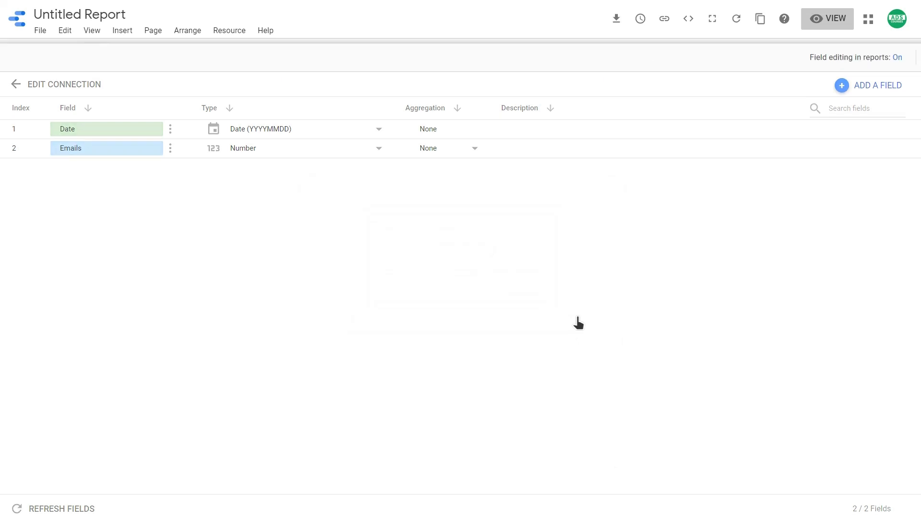
Step: Create a blended data view combining GA DEMO with Email demo data - Sheet1
{"action": "left_click", "coordinate": [232, 31]}
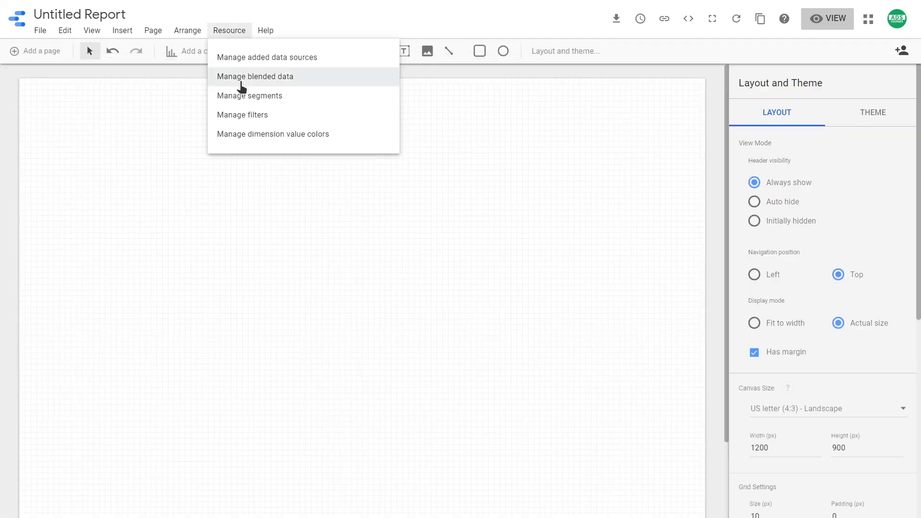
{"action": "left_click", "coordinate": [240, 76]}
{"action": "left_click", "coordinate": [58, 102]}
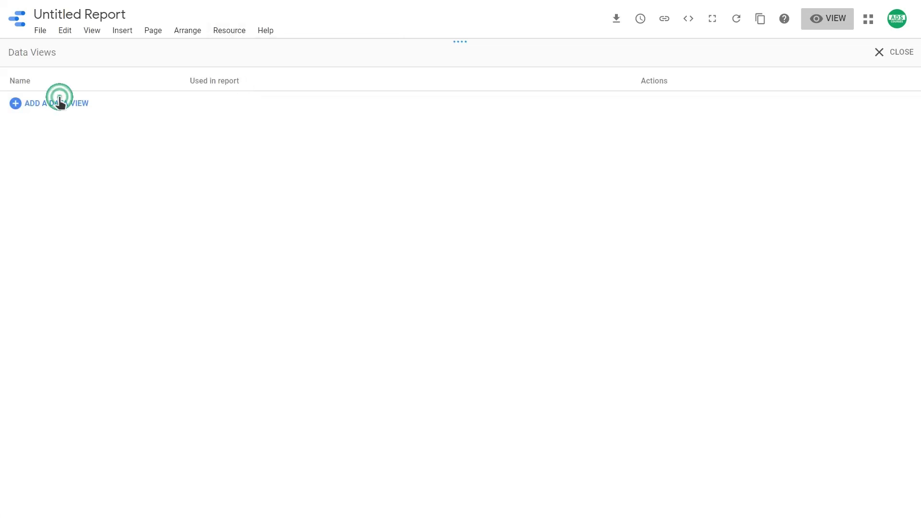
{"action": "left_click", "coordinate": [57, 185]}
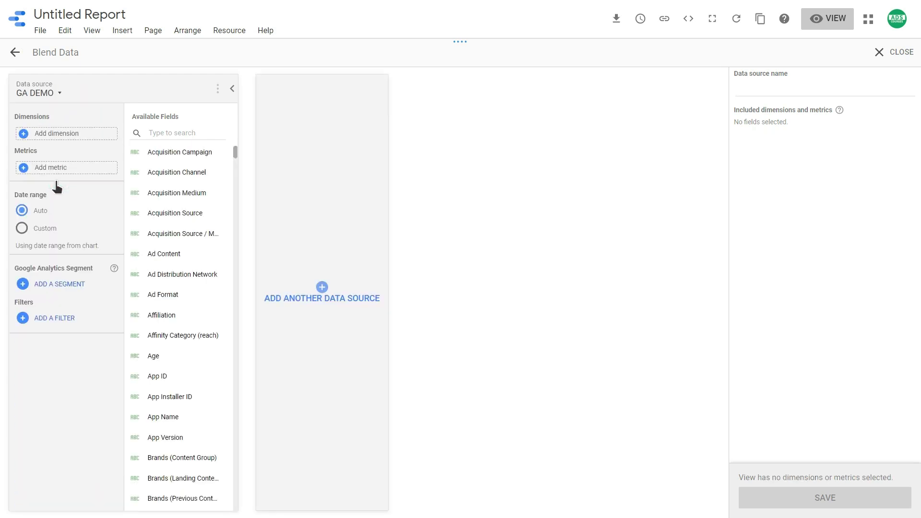
{"action": "left_click", "coordinate": [339, 295]}
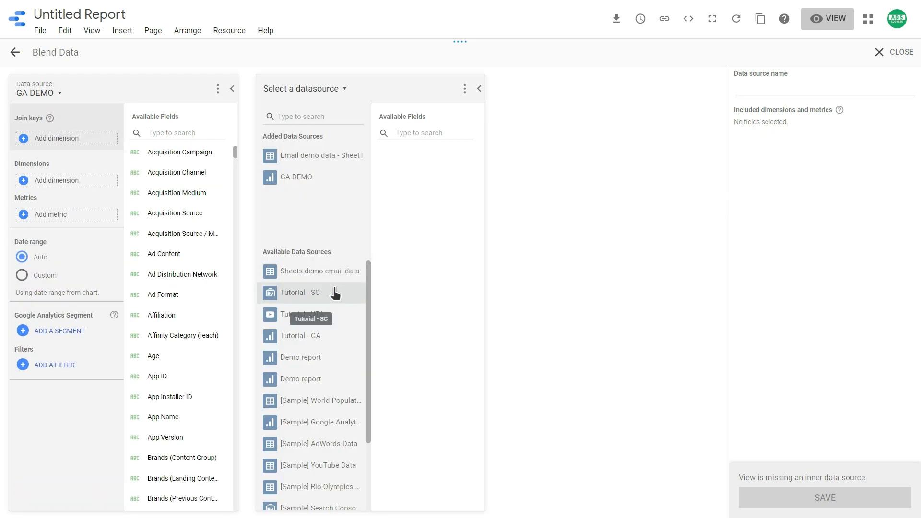
{"action": "left_click", "coordinate": [307, 157]}
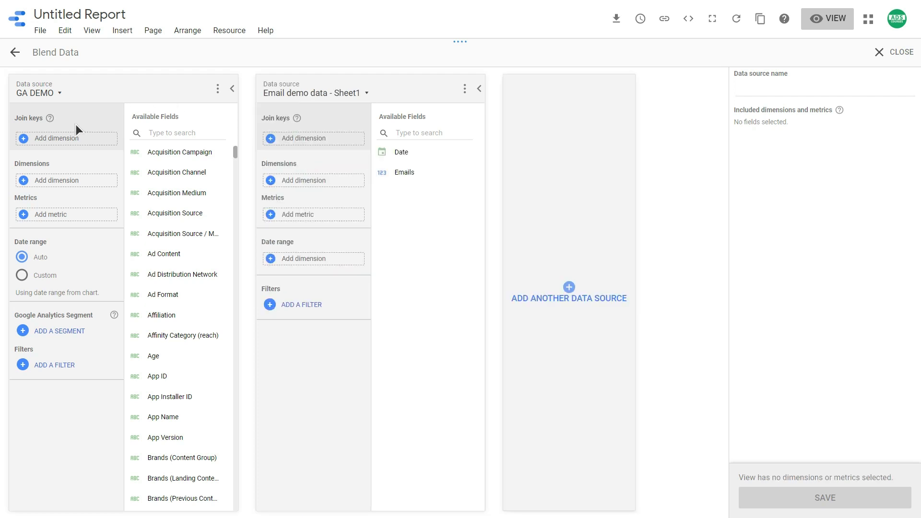
Step: Set Date as the join key between the two blended data sources
{"action": "left_click", "coordinate": [71, 138]}
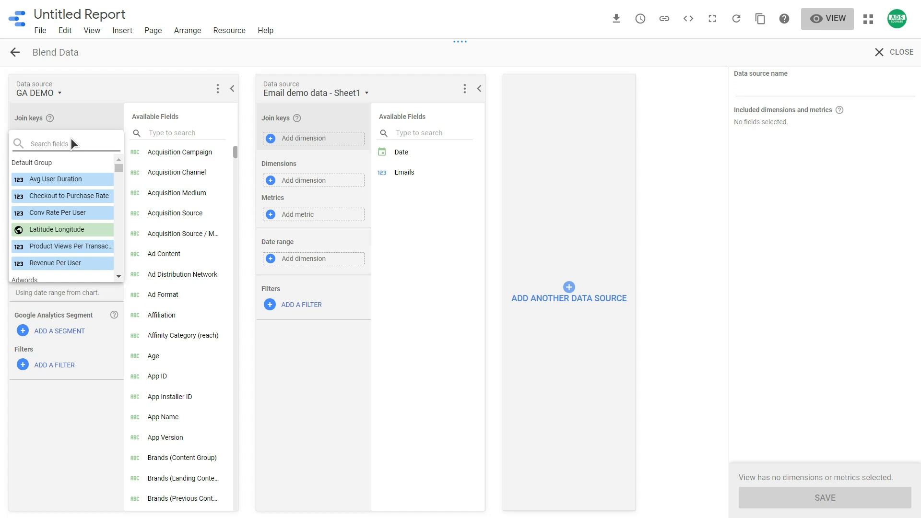
{"action": "type", "text": "date"}
{"action": "left_click", "coordinate": [41, 180]}
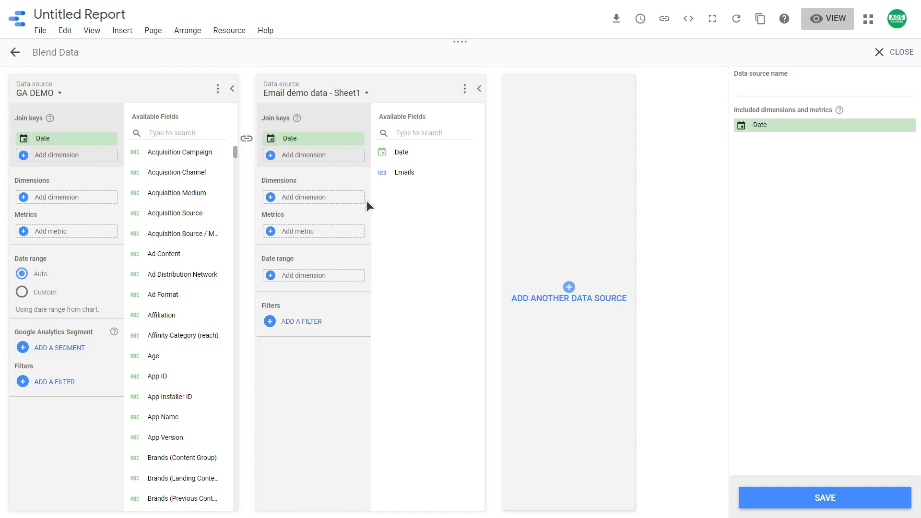
Step: Add the Sessions metric to the GA DEMO source and the Emails metric to the Email demo data source
{"action": "left_click", "coordinate": [53, 233]}
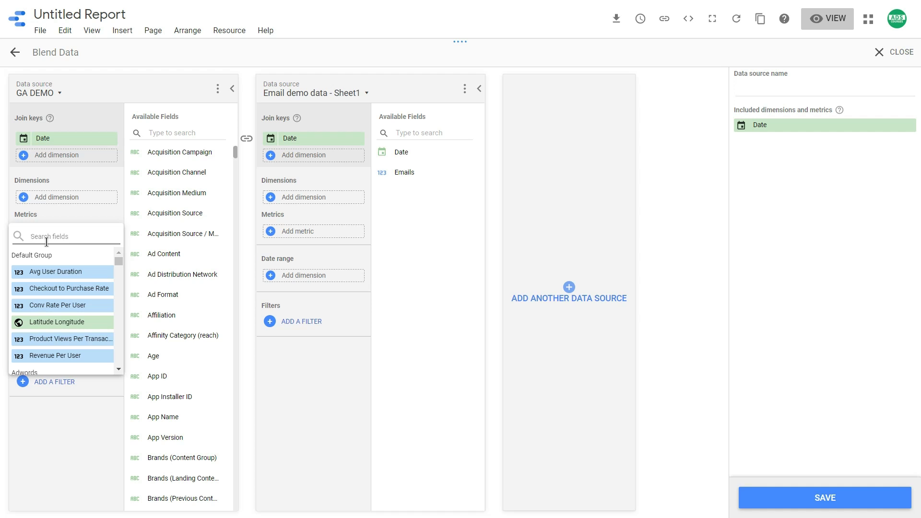
{"action": "type", "text": "sessions"}
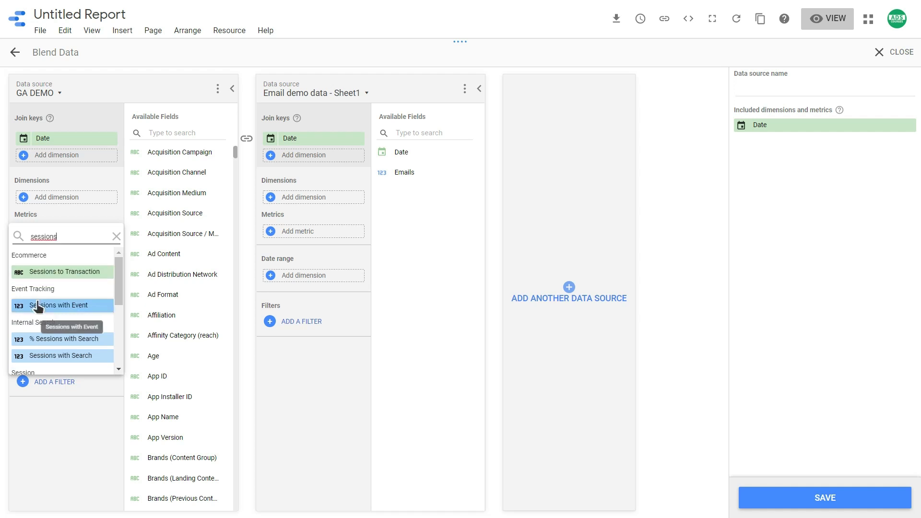
{"action": "scroll", "coordinate": [38, 305], "scroll_direction": "down", "scroll_amount": 2}
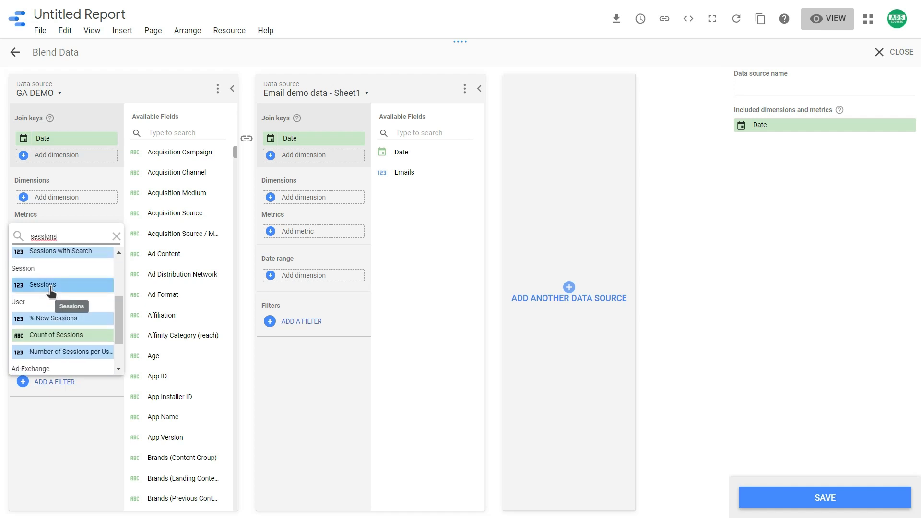
{"action": "left_click", "coordinate": [71, 288]}
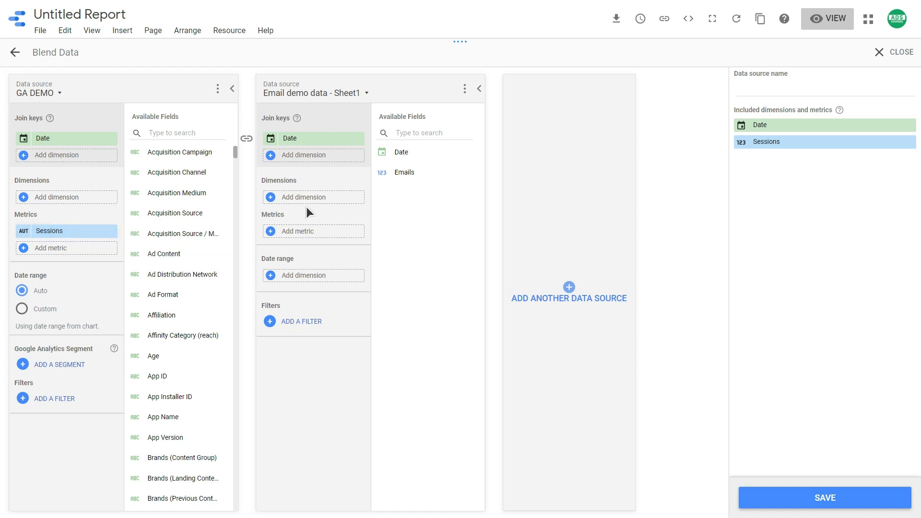
{"action": "left_click", "coordinate": [299, 231]}
{"action": "left_click", "coordinate": [288, 289]}
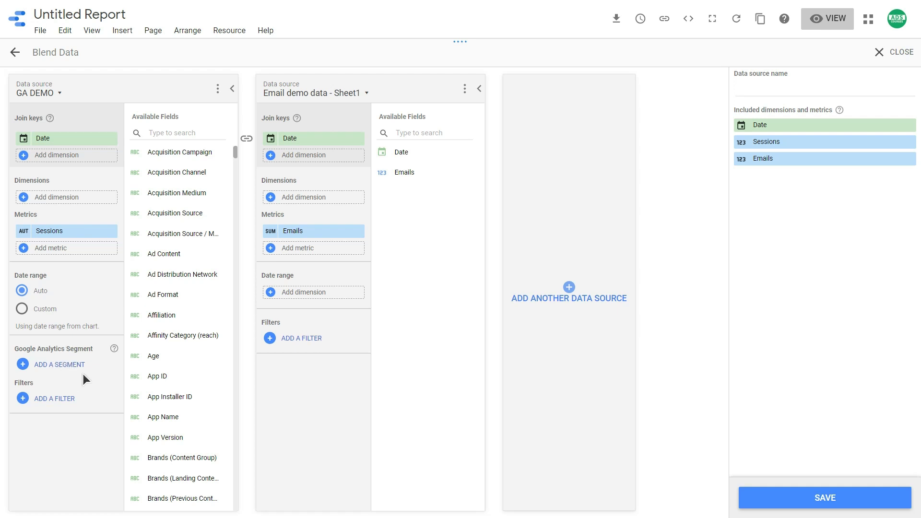
Step: Name the blended data source "BD - GA - Sheets", save it and return to the report canvas
{"action": "left_click", "coordinate": [763, 88]}
{"action": "type", "text": "B"}
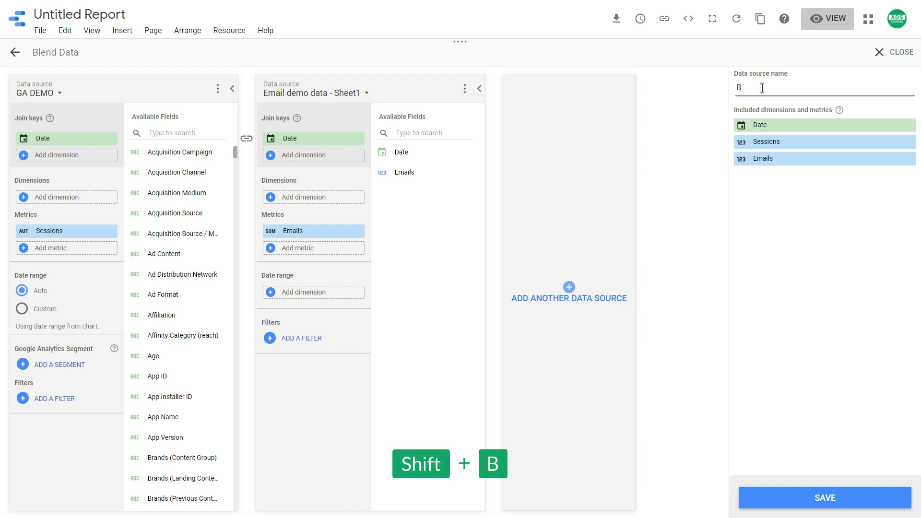
{"action": "type", "text": "D - GA - Sheets"}
{"action": "left_click", "coordinate": [812, 495]}
{"action": "left_click", "coordinate": [896, 53]}
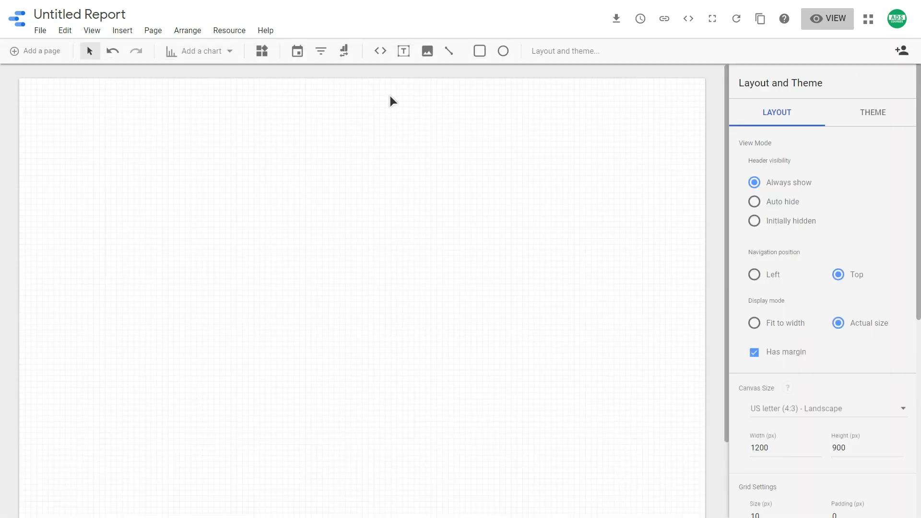
Step: Insert a time series chart in the upper part of the page and enlarge it to span most of the page width
{"action": "left_click", "coordinate": [203, 55]}
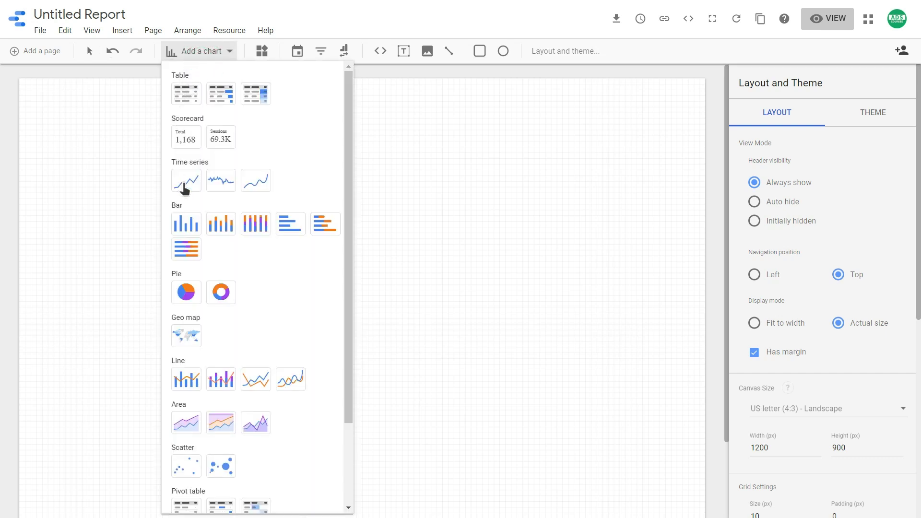
{"action": "left_click", "coordinate": [184, 184]}
{"action": "left_click", "coordinate": [101, 125]}
{"action": "left_click_drag", "start_coordinate": [317, 285], "coordinate": [651, 331]}
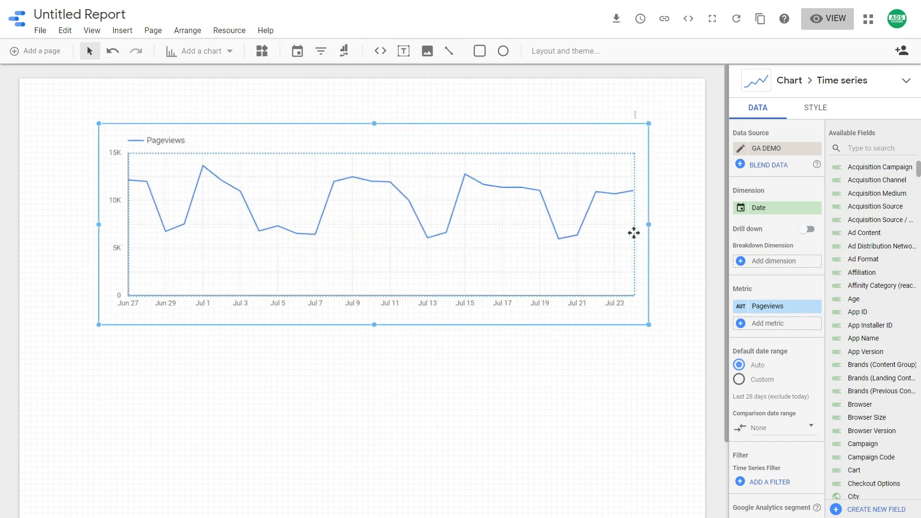
Step: Change the time series chart's data source to the blended source BD - GA - Sheets
{"action": "left_click", "coordinate": [767, 149]}
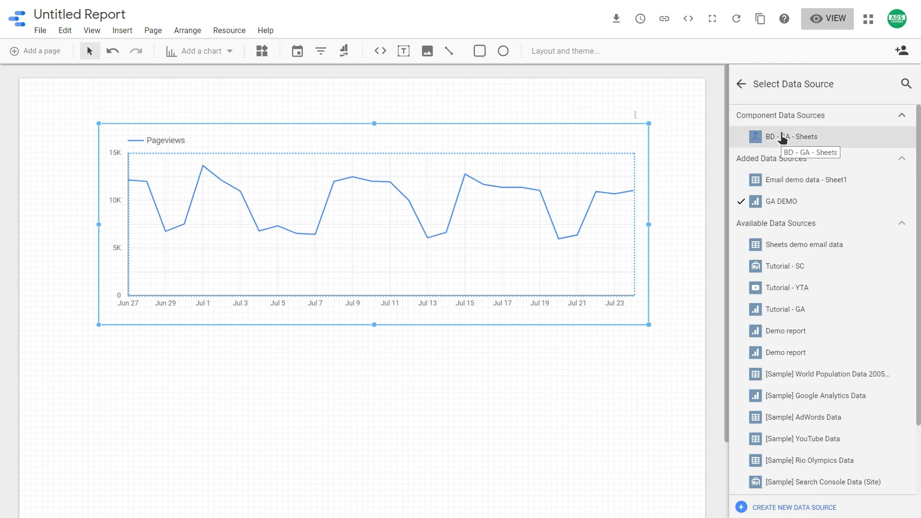
{"action": "left_click", "coordinate": [779, 136]}
{"action": "left_click", "coordinate": [670, 158]}
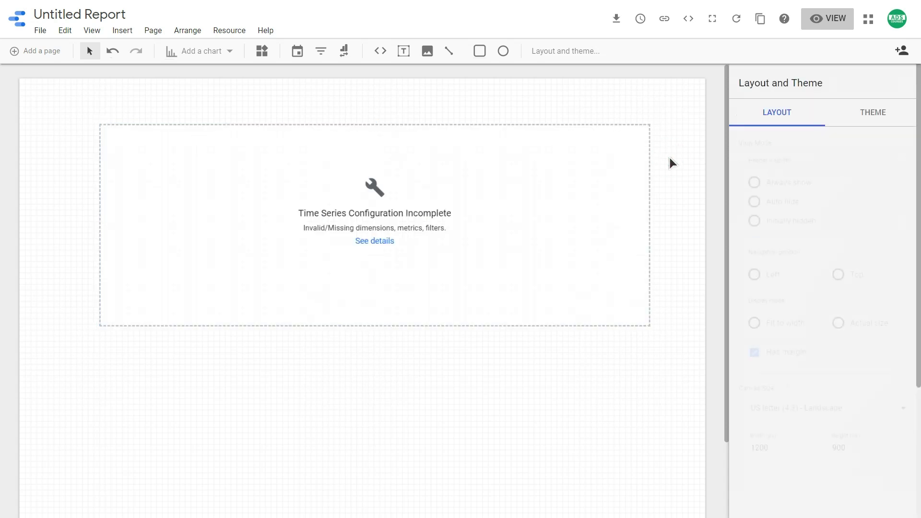
{"action": "left_click", "coordinate": [599, 179]}
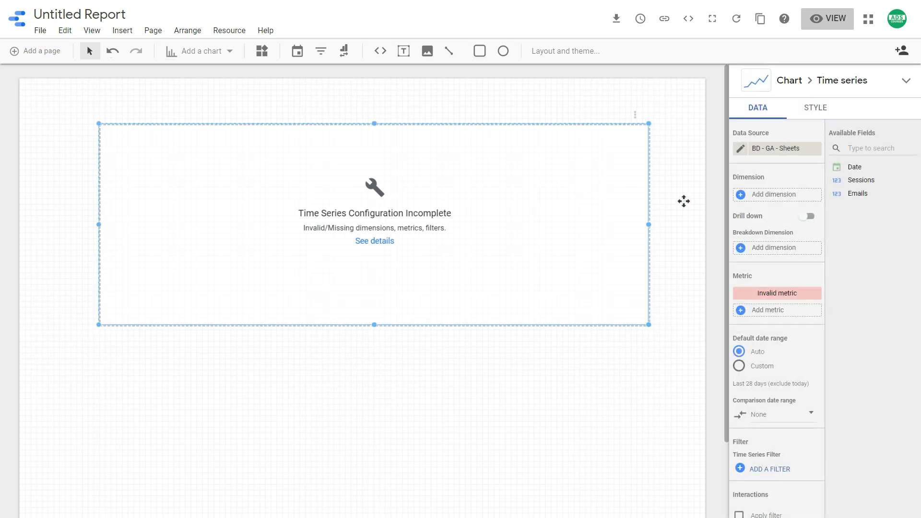
Step: Set Date as the time series chart's dimension and Sessions and Emails as its metrics
{"action": "left_click", "coordinate": [764, 198]}
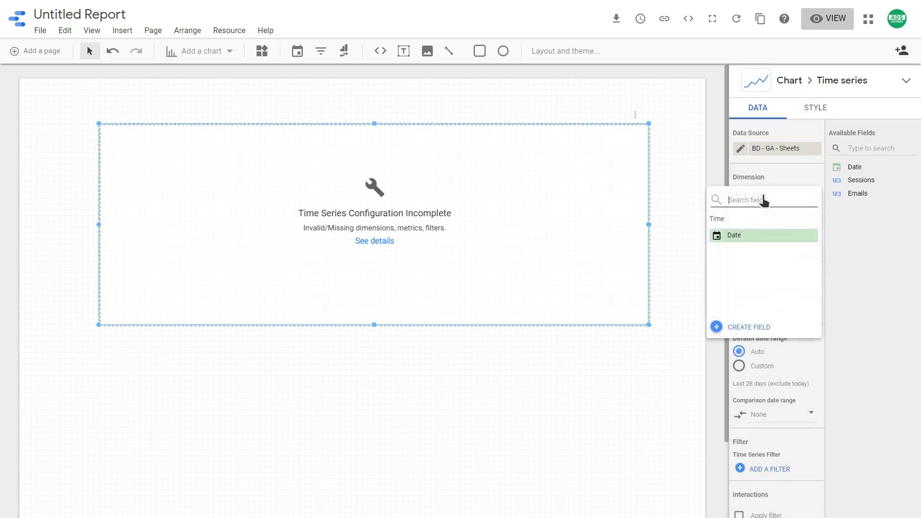
{"action": "left_click", "coordinate": [742, 237]}
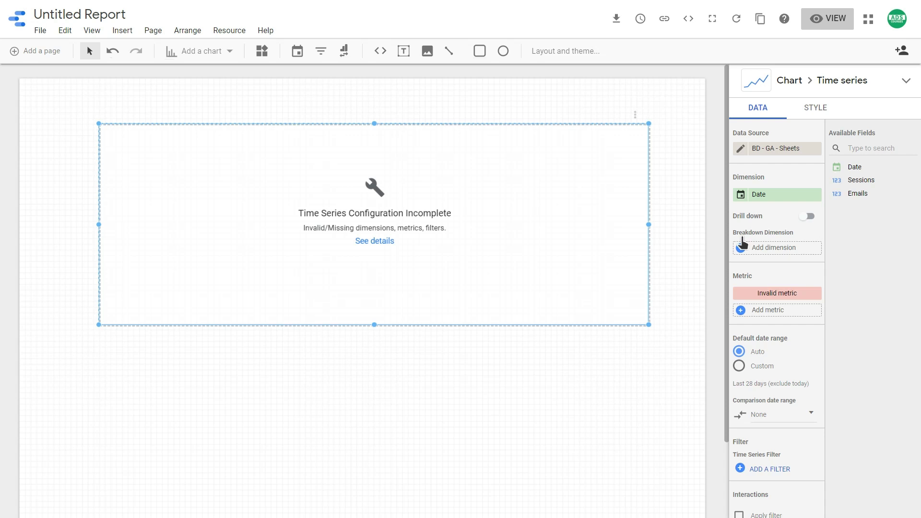
{"action": "left_click", "coordinate": [766, 292]}
{"action": "left_click", "coordinate": [744, 337]}
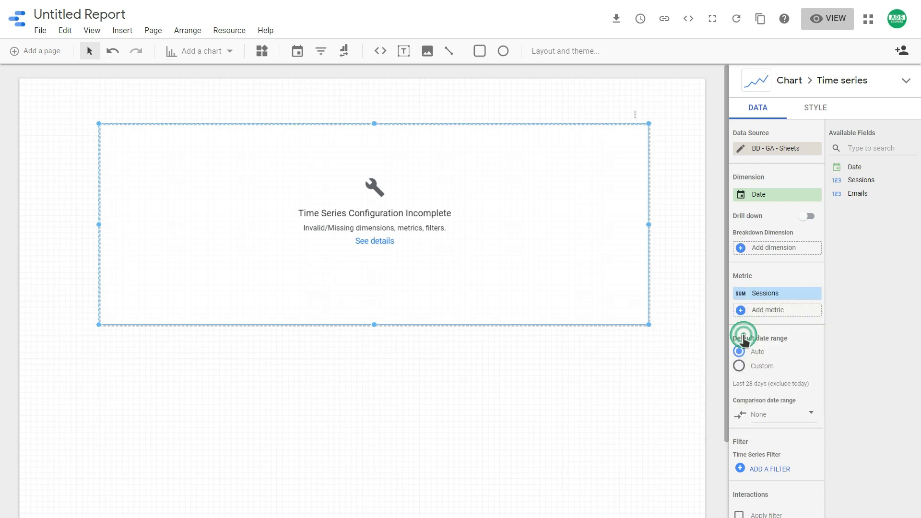
{"action": "left_click", "coordinate": [770, 311]}
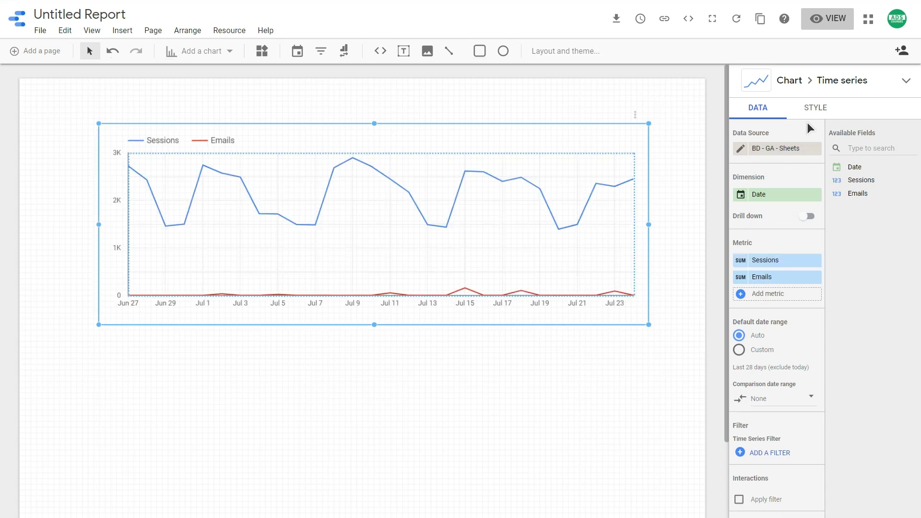
Step: Plot the chart's first series, Sessions, on the right axis
{"action": "left_click", "coordinate": [810, 111]}
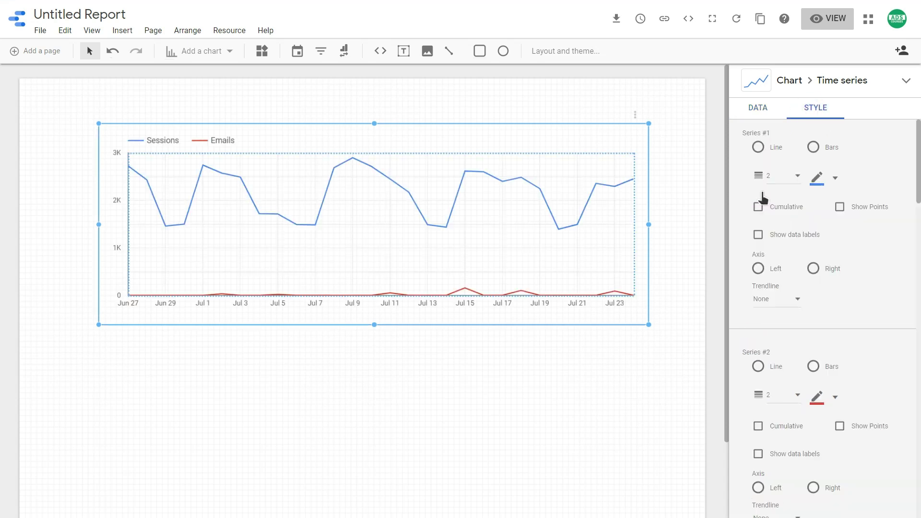
{"action": "left_click", "coordinate": [814, 269]}
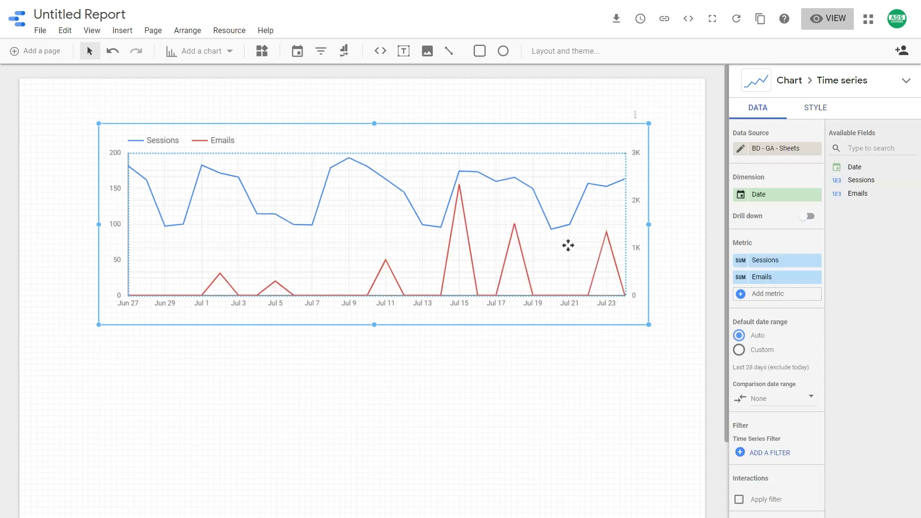
Step: In the BD - GA - Sheets blend, replace the GA DEMO source with Tutorial - GA, add it to the report and save
{"action": "left_click", "coordinate": [220, 31]}
{"action": "left_click", "coordinate": [240, 77]}
{"action": "left_click", "coordinate": [654, 105]}
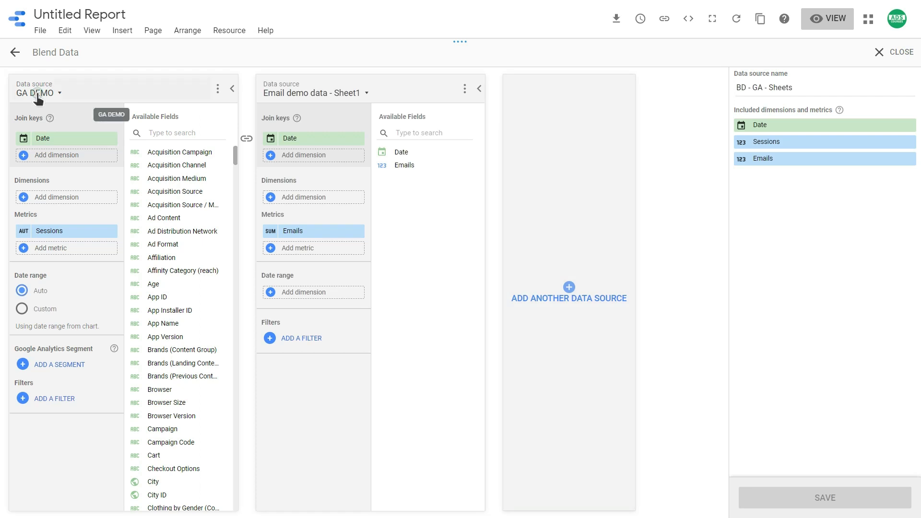
{"action": "left_click", "coordinate": [36, 93]}
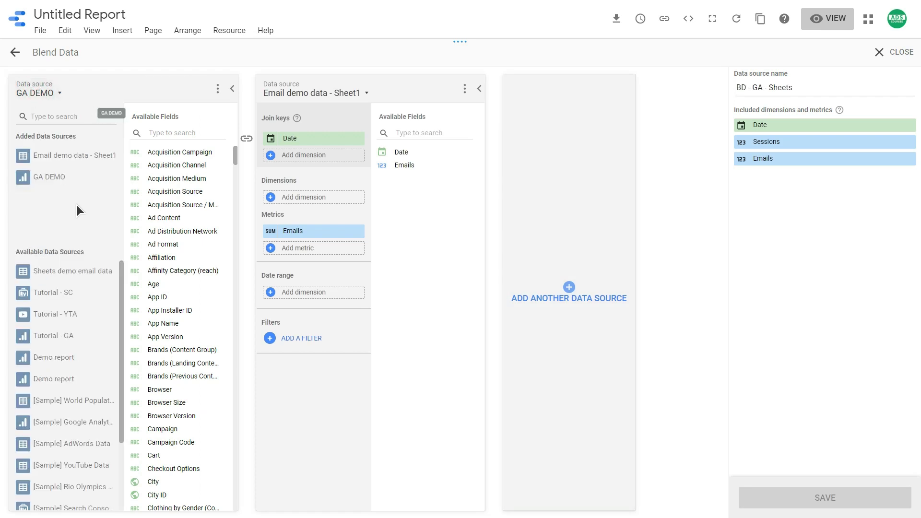
{"action": "left_click", "coordinate": [57, 340]}
{"action": "left_click", "coordinate": [569, 324]}
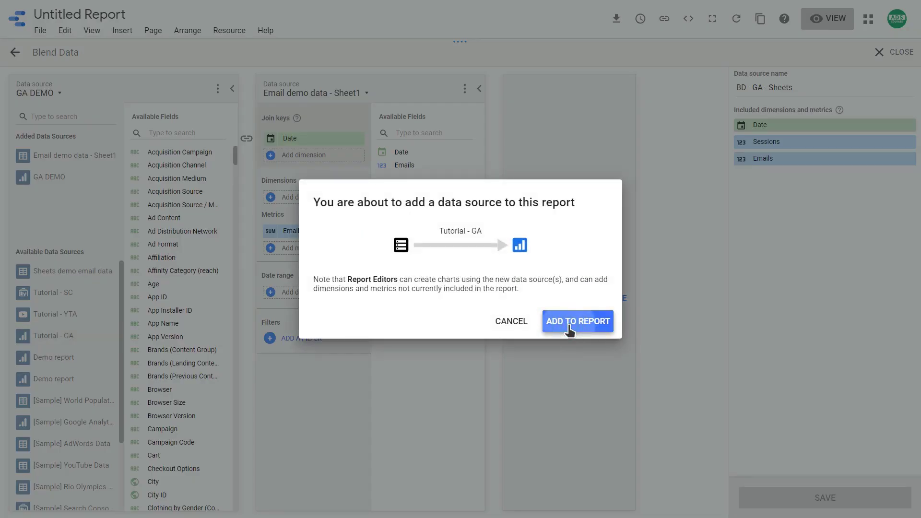
{"action": "left_click", "coordinate": [811, 502]}
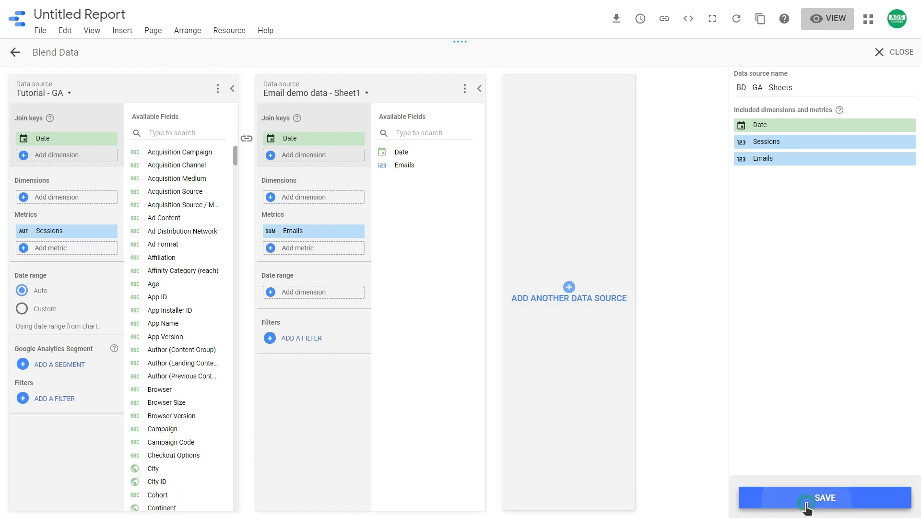
{"action": "left_click", "coordinate": [892, 52]}
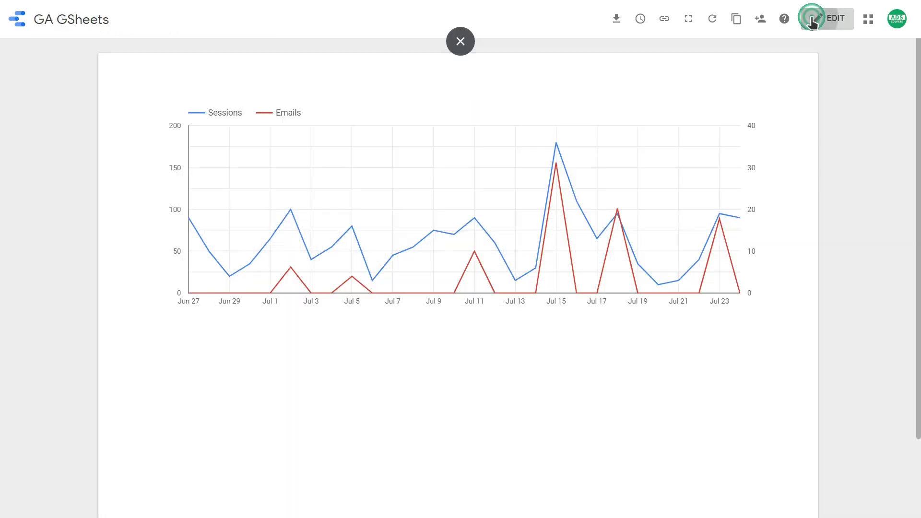
Step: Open the GA GSheets report for editing and add a second page
{"action": "left_click", "coordinate": [814, 18]}
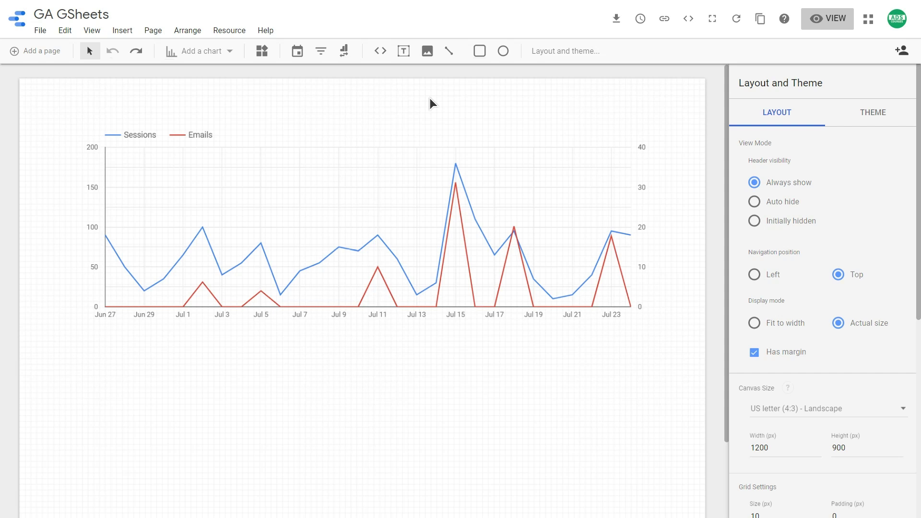
{"action": "left_click", "coordinate": [30, 53]}
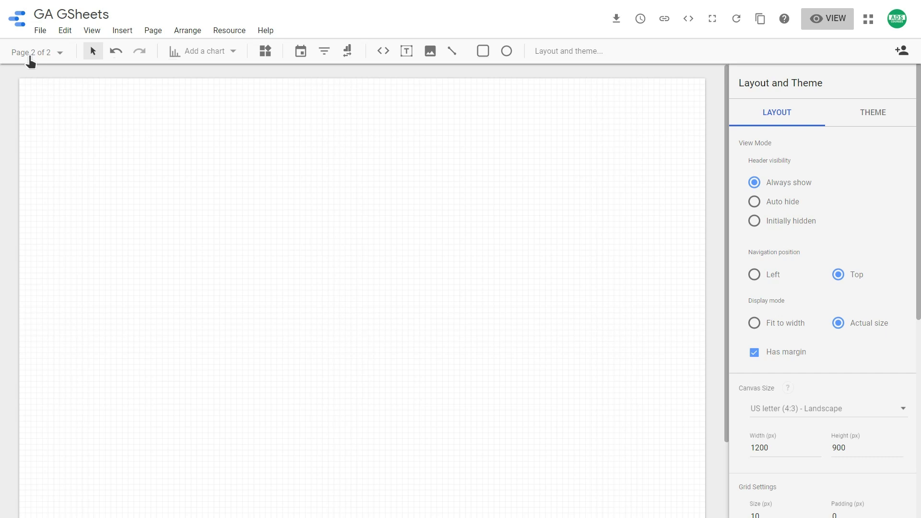
Step: Create a new blended data view combining Tutorial - GA with Tutorial - YTA, adding the YouTube source to the report
{"action": "left_click", "coordinate": [230, 30]}
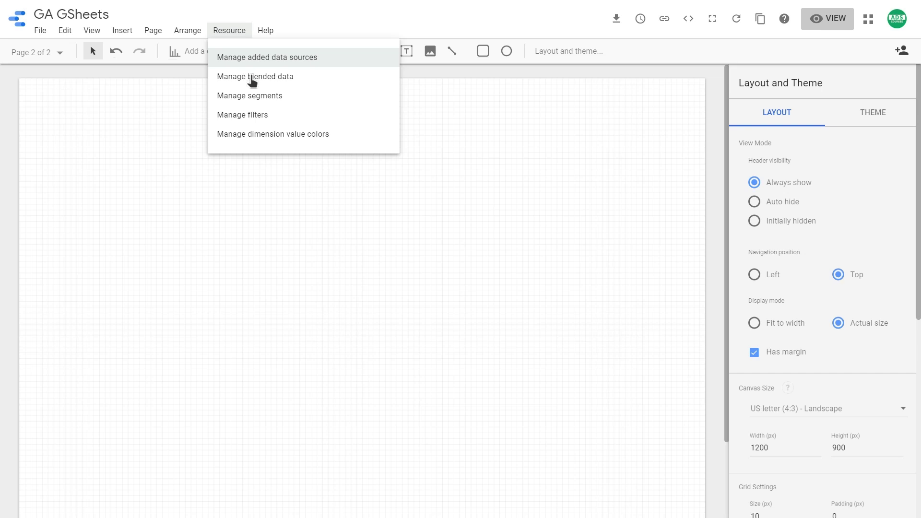
{"action": "left_click", "coordinate": [251, 76]}
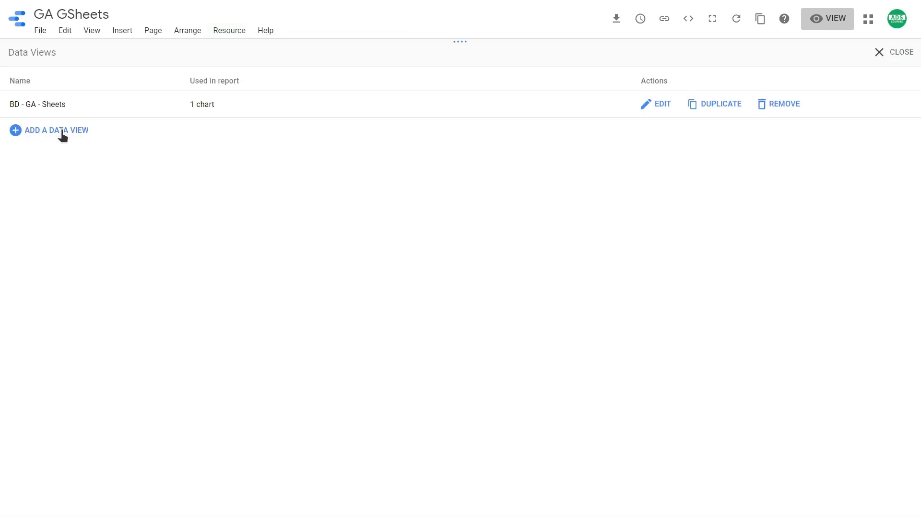
{"action": "left_click", "coordinate": [62, 131]}
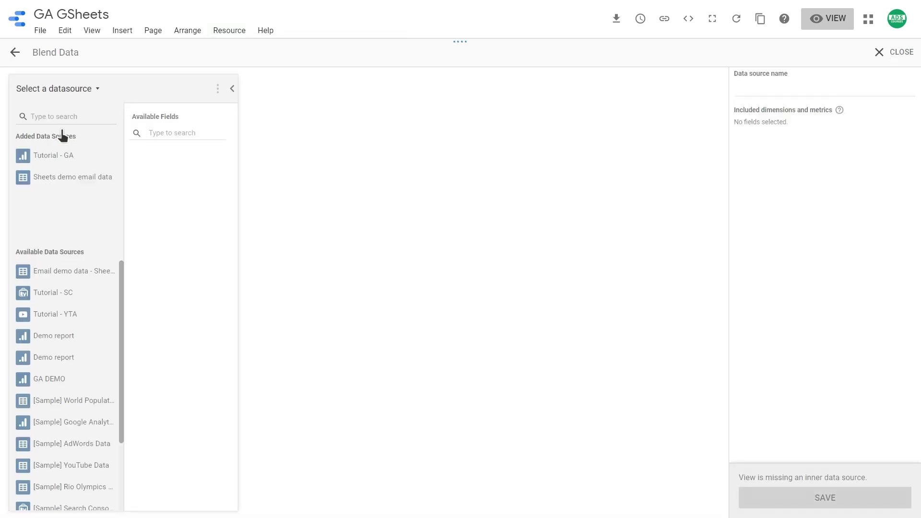
{"action": "left_click", "coordinate": [52, 160]}
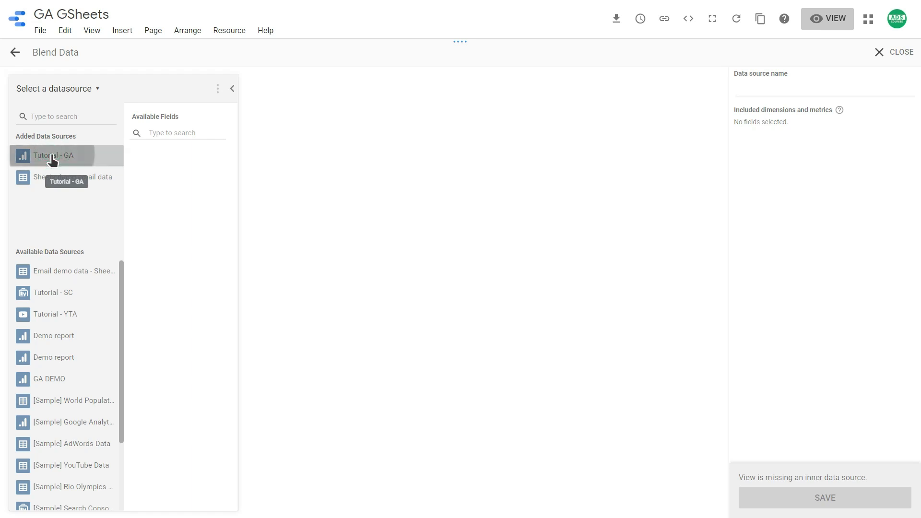
{"action": "left_click", "coordinate": [323, 273]}
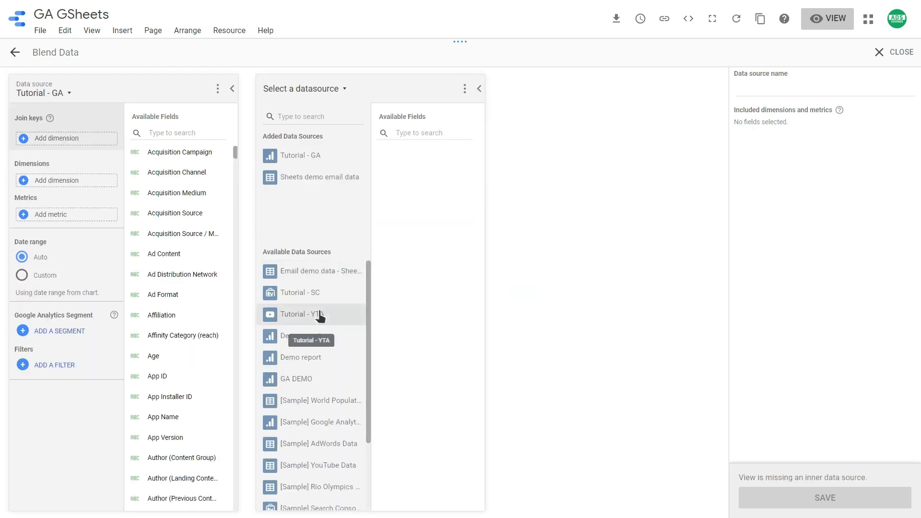
{"action": "left_click", "coordinate": [338, 319]}
{"action": "left_click", "coordinate": [558, 324]}
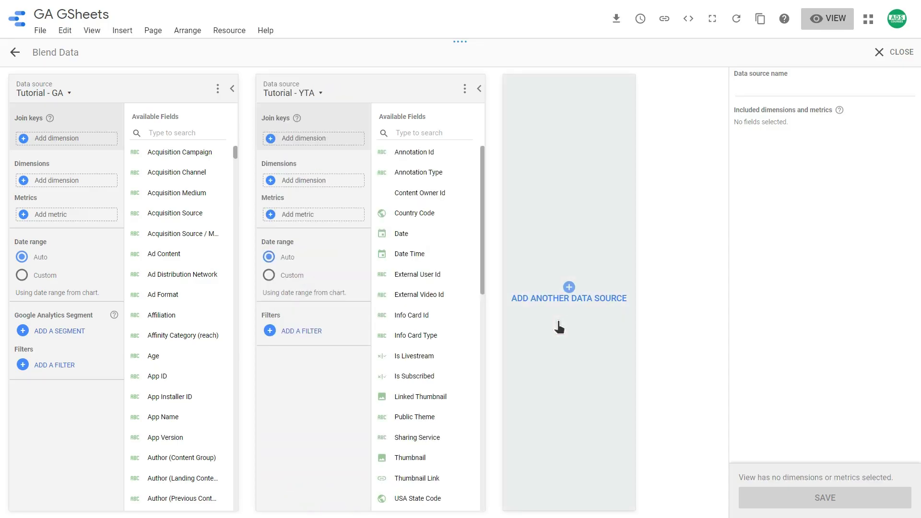
Step: Set Date as the join key between the Tutorial - GA and Tutorial - YTA sources
{"action": "left_click", "coordinate": [49, 139]}
{"action": "type", "text": "data"}
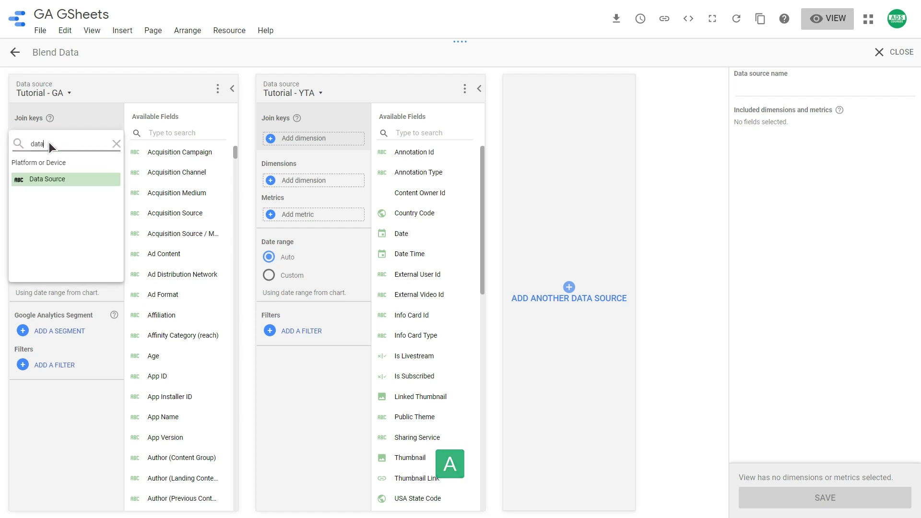
{"action": "key", "text": "BackSpace"}
{"action": "type", "text": "e"}
{"action": "left_click", "coordinate": [42, 179]}
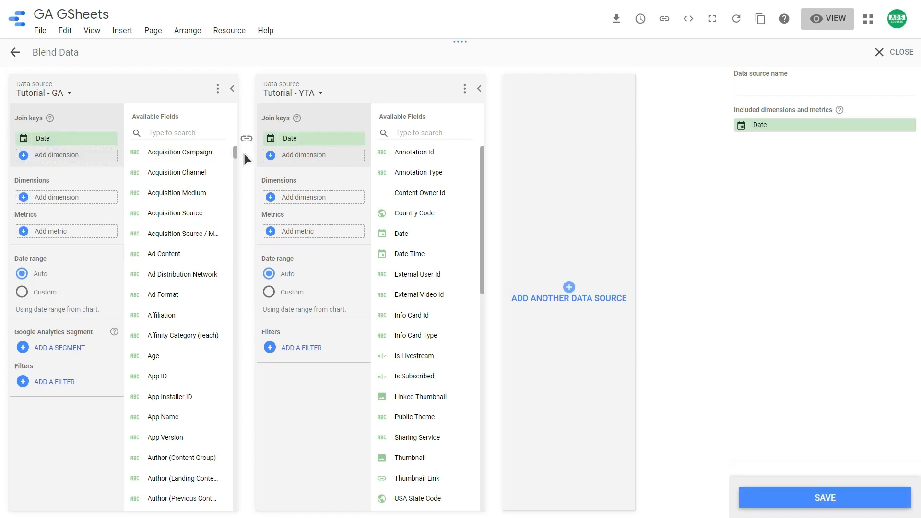
Step: Add the Sessions and New Users metrics to the Tutorial - GA source
{"action": "left_click", "coordinate": [69, 230]}
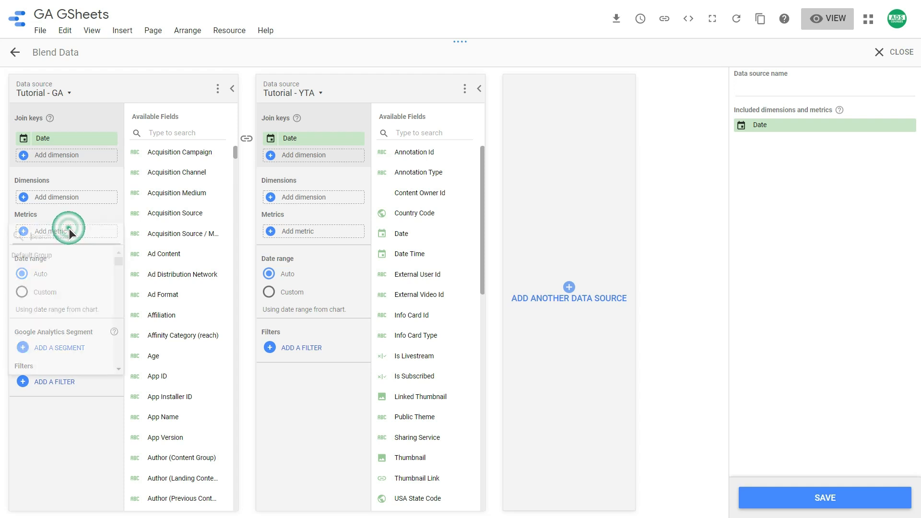
{"action": "type", "text": "sess"}
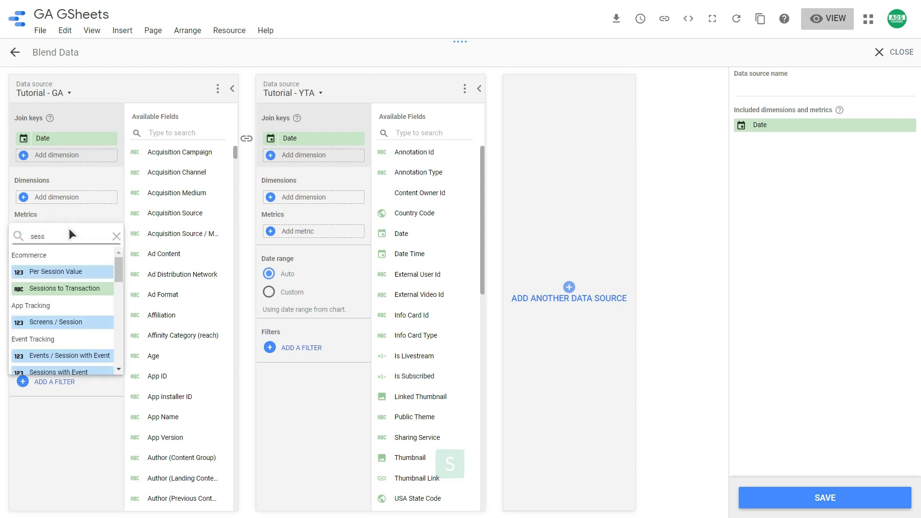
{"action": "scroll", "coordinate": [38, 318], "scroll_direction": "down", "scroll_amount": 5}
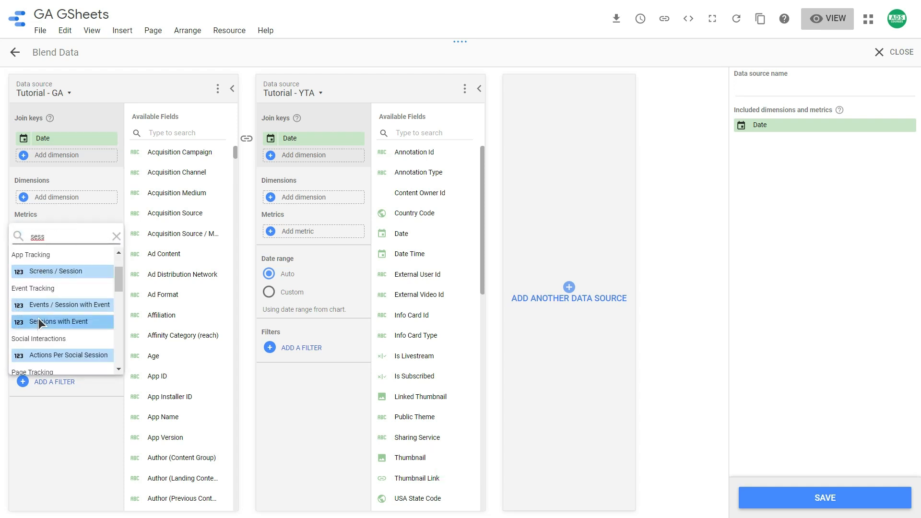
{"action": "left_click", "coordinate": [38, 339]}
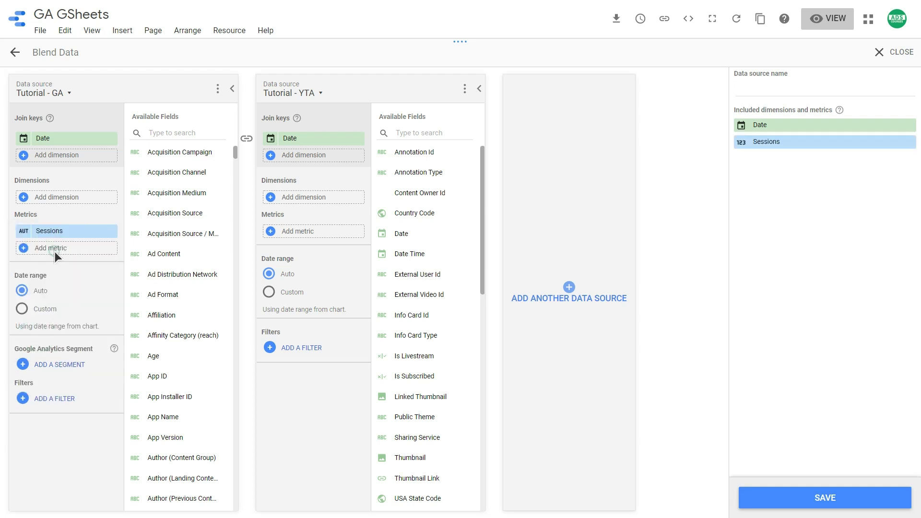
{"action": "left_click", "coordinate": [55, 251]}
{"action": "type", "text": "new"}
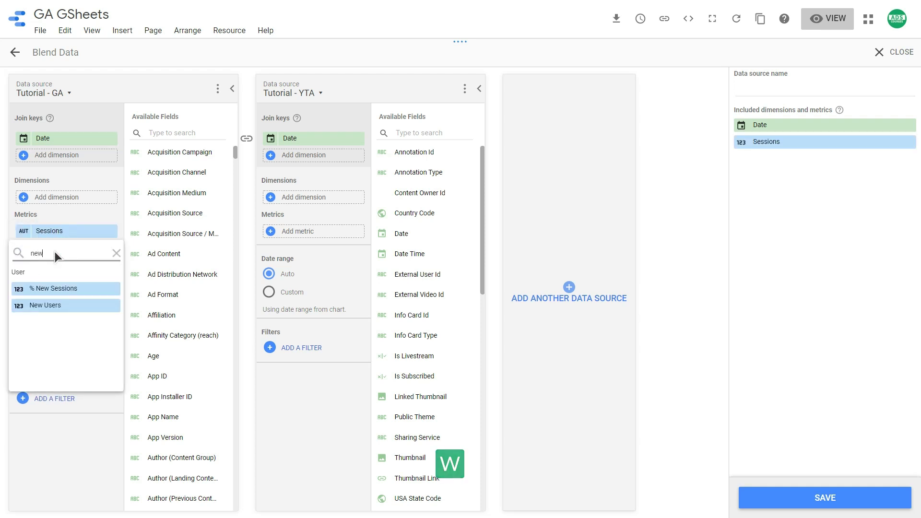
{"action": "left_click", "coordinate": [37, 308]}
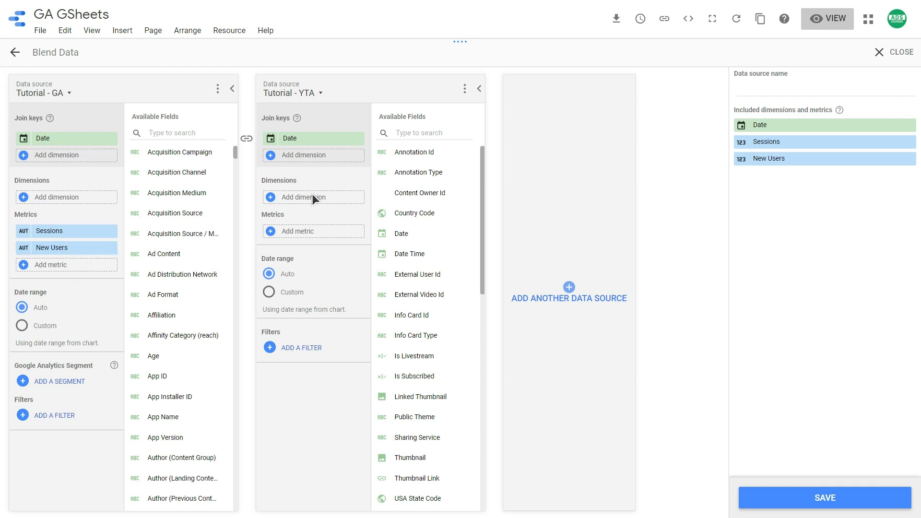
Step: Add the Views metric to the Tutorial - YTA source
{"action": "left_click", "coordinate": [305, 232]}
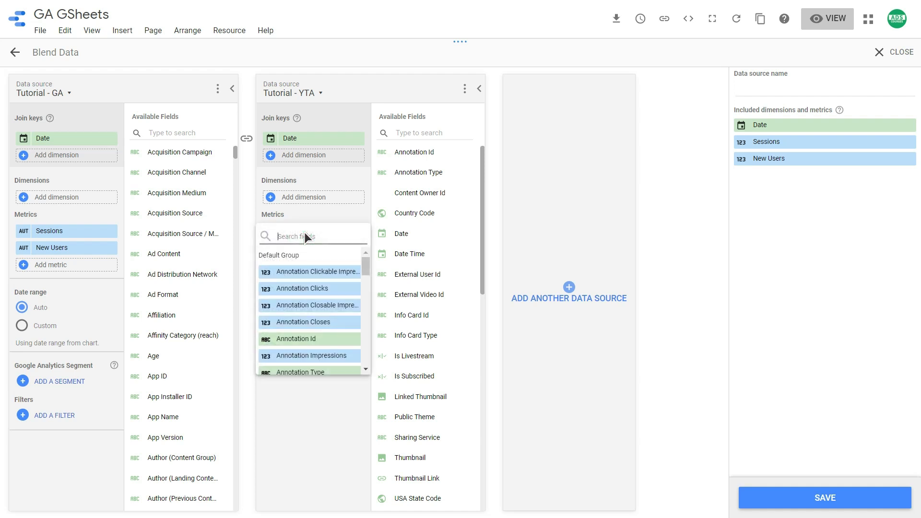
{"action": "scroll", "coordinate": [304, 284], "scroll_direction": "down", "scroll_amount": 2}
{"action": "scroll", "coordinate": [307, 284], "scroll_direction": "up", "scroll_amount": 3}
{"action": "key", "text": "ctrl+c"}
{"action": "key", "text": "ctrl+v"}
{"action": "type", "text": "view"}
{"action": "left_click", "coordinate": [309, 286]}
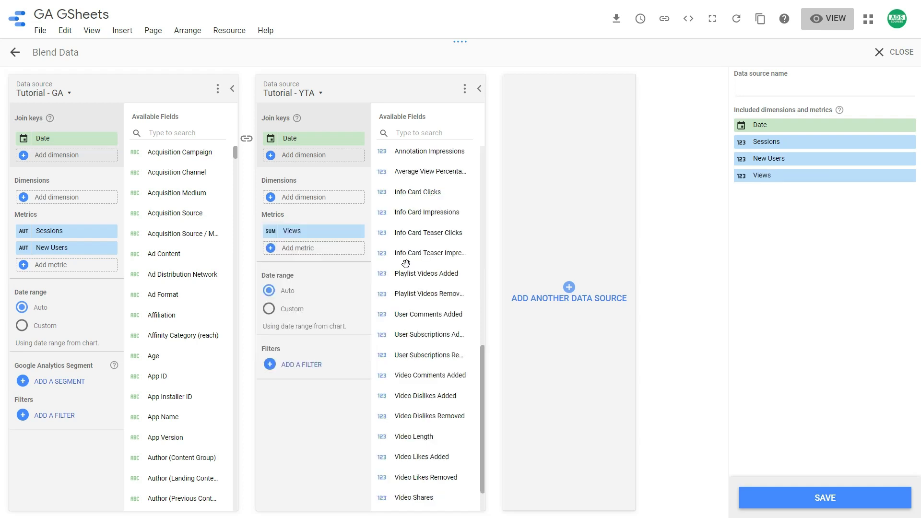
Step: Add the User Subscriptions Added metric to the Tutorial - YTA source
{"action": "left_click", "coordinate": [314, 249]}
{"action": "type", "text": "subsc"}
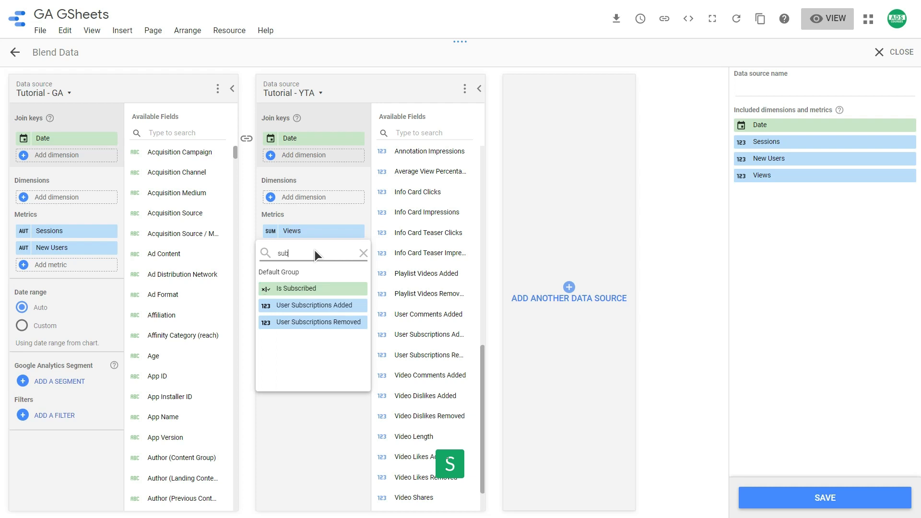
{"action": "left_click", "coordinate": [310, 306]}
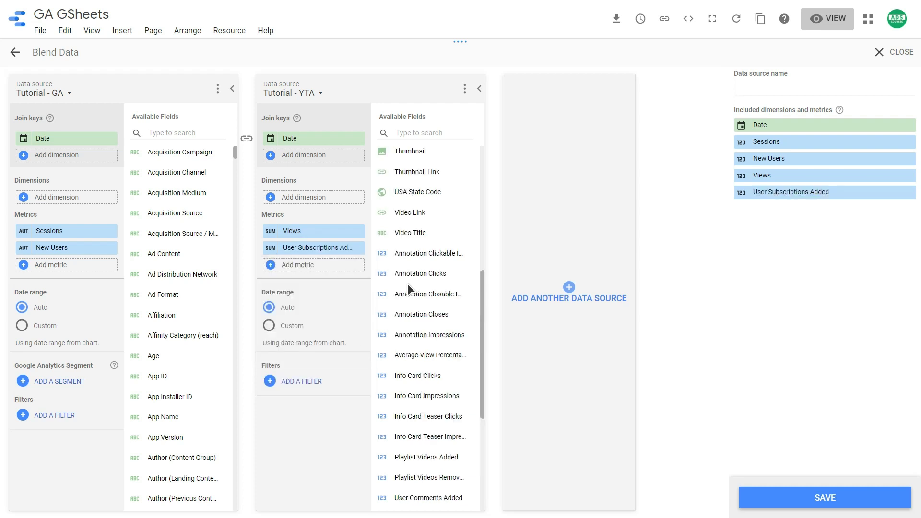
Step: Name the blended data source "GA - YTA", save it and return to the report page
{"action": "left_click", "coordinate": [780, 91]}
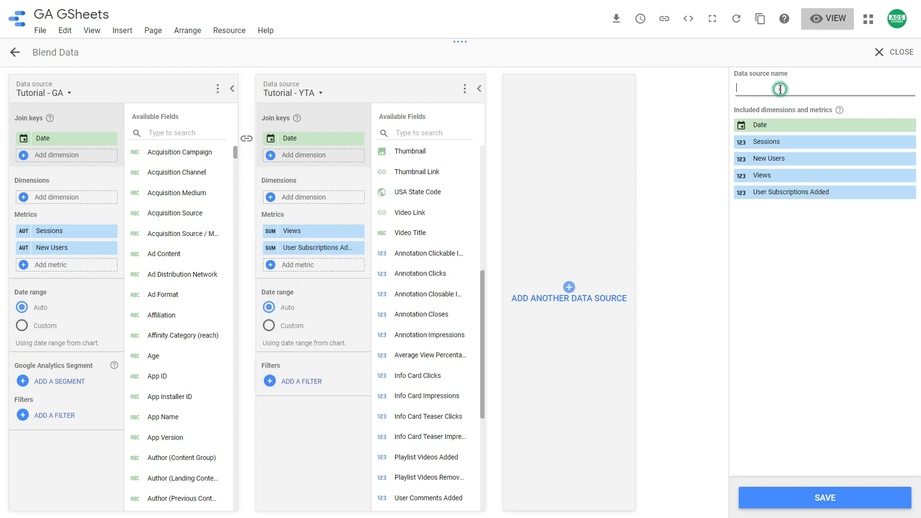
{"action": "type", "text": "GA -"}
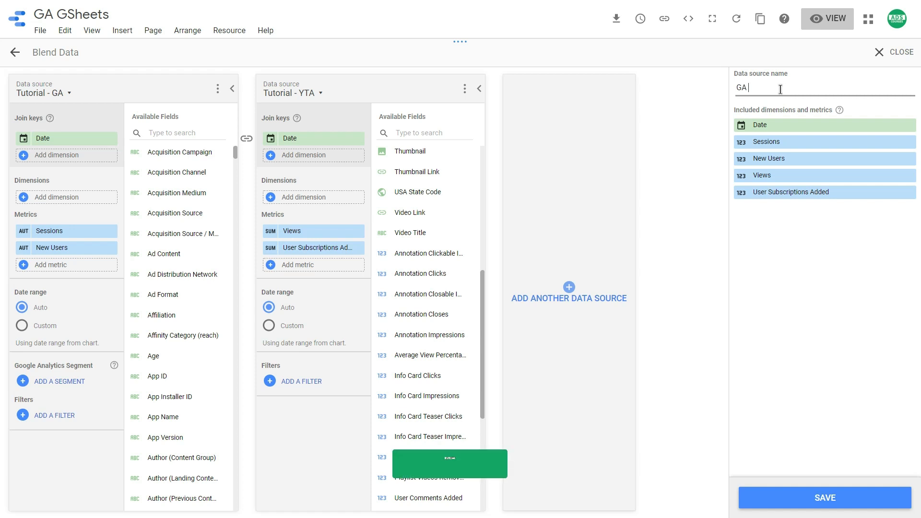
{"action": "type", "text": " YTA"}
{"action": "left_click", "coordinate": [811, 498]}
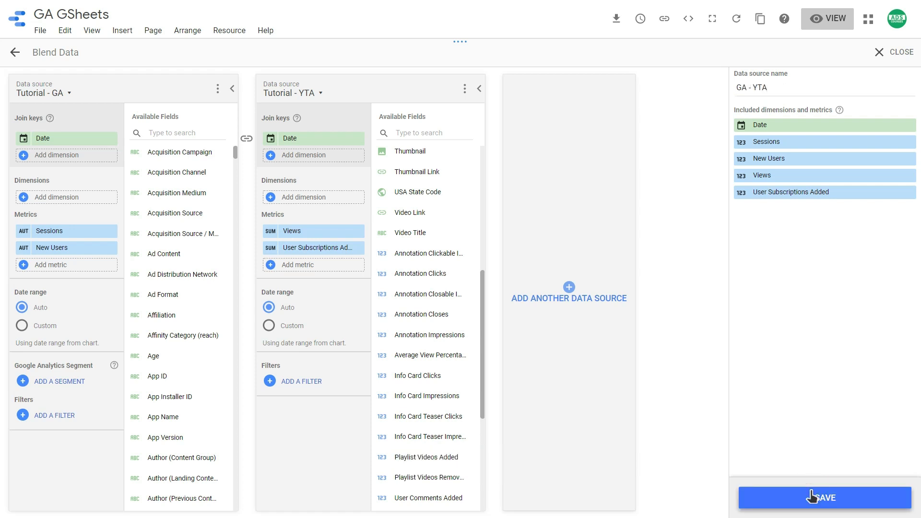
{"action": "left_click", "coordinate": [895, 51]}
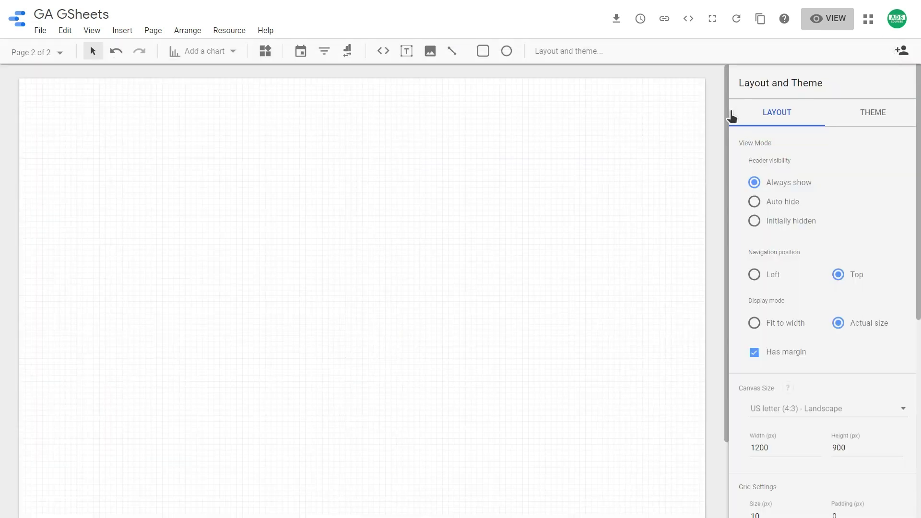
Step: Add a time series chart across the upper part of page 2 and widen it to nearly the page width
{"action": "left_click", "coordinate": [207, 53]}
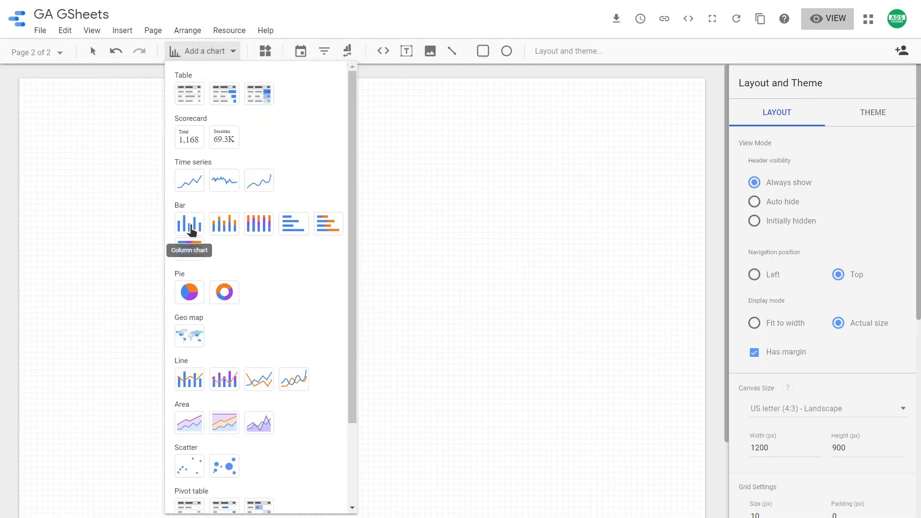
{"action": "left_click", "coordinate": [190, 182]}
{"action": "mouse_move", "coordinate": [132, 146]}
{"action": "left_mouse_down"}
{"action": "mouse_move", "coordinate": [350, 307]}
{"action": "mouse_move", "coordinate": [644, 337]}
{"action": "left_mouse_up"}
{"action": "left_click_drag", "start_coordinate": [133, 337], "coordinate": [82, 337]}
Step: Switch the time series chart's data source to the GA - YTA blend
{"action": "left_click", "coordinate": [771, 149]}
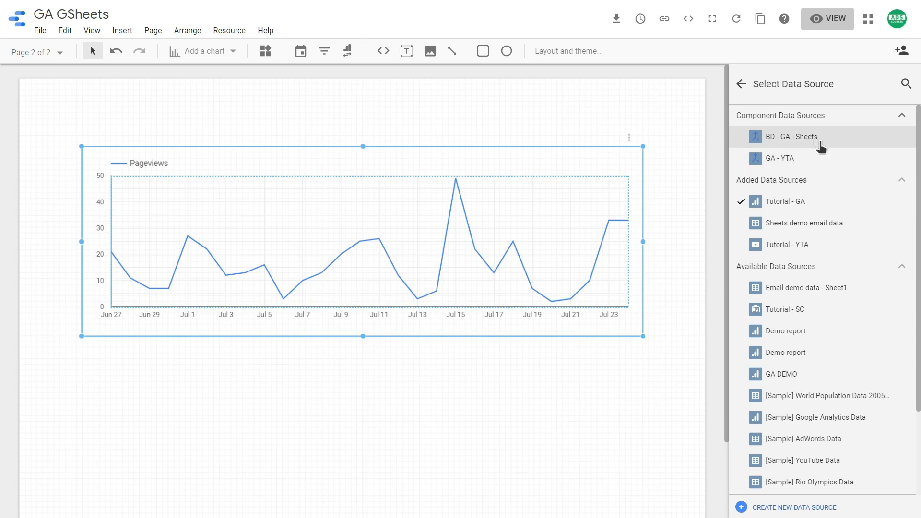
{"action": "left_click", "coordinate": [813, 158]}
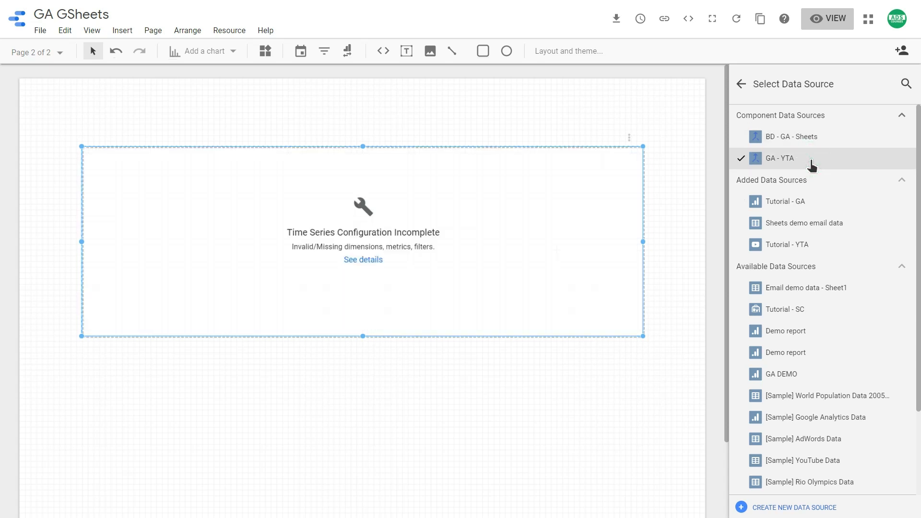
{"action": "left_click", "coordinate": [604, 194]}
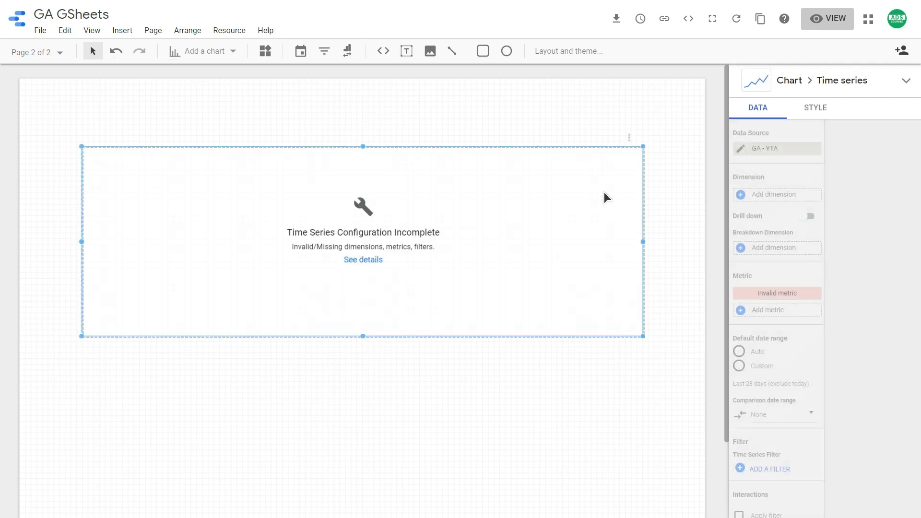
Step: Set the chart's dimension to Date and replace its invalid metric with Sessions
{"action": "left_click", "coordinate": [771, 194]}
{"action": "left_click", "coordinate": [739, 233]}
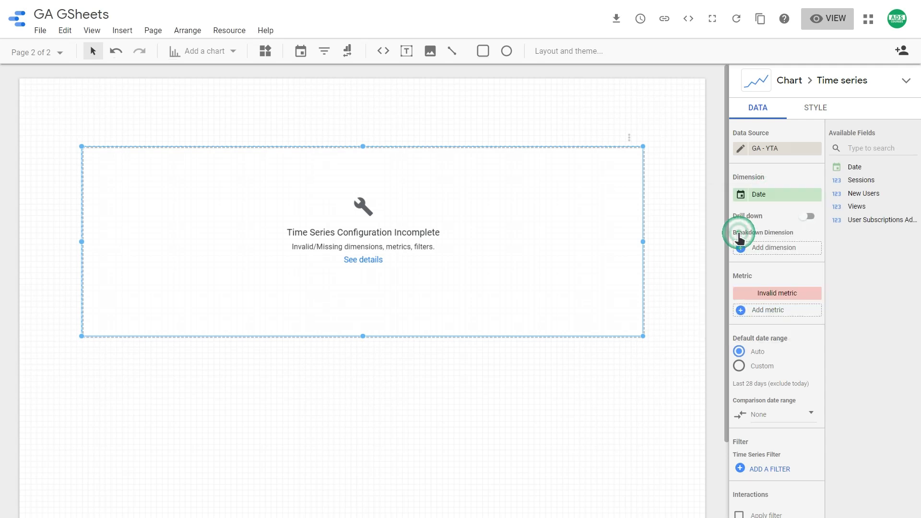
{"action": "left_click", "coordinate": [772, 292]}
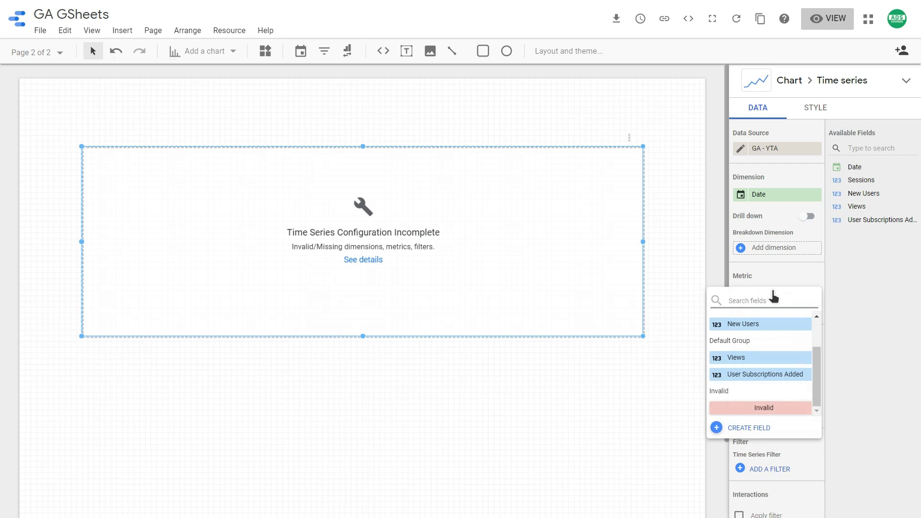
{"action": "scroll", "coordinate": [764, 332], "scroll_direction": "up", "scroll_amount": 1}
{"action": "left_click", "coordinate": [764, 332]}
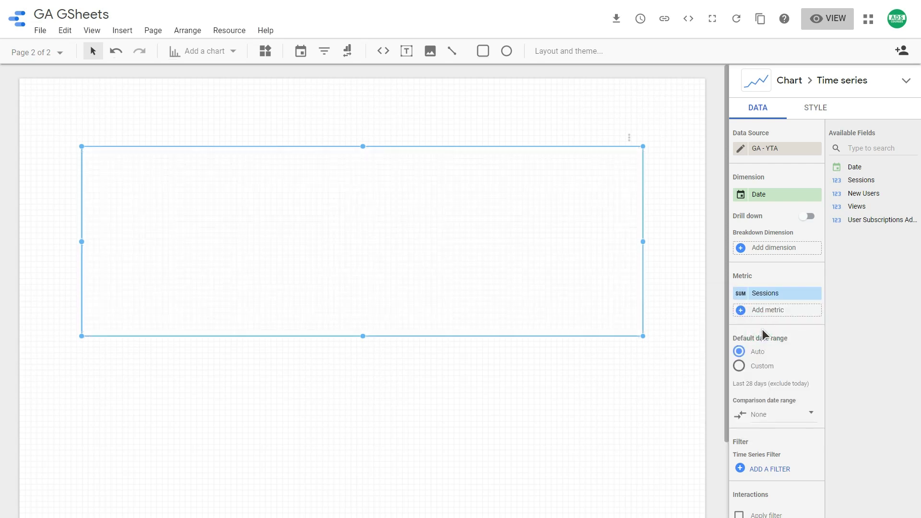
Step: Add Views as a second metric of the time series chart
{"action": "left_click", "coordinate": [770, 312]}
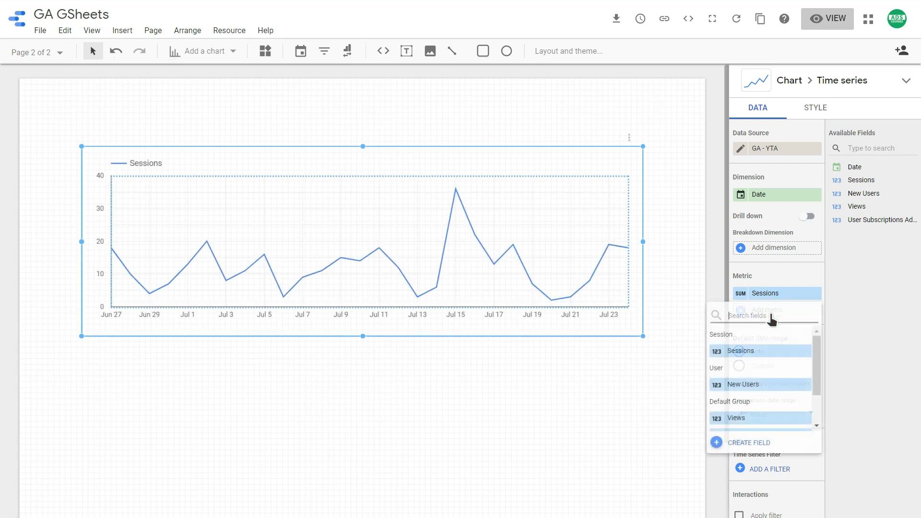
{"action": "scroll", "coordinate": [758, 396], "scroll_direction": "down", "scroll_amount": 1}
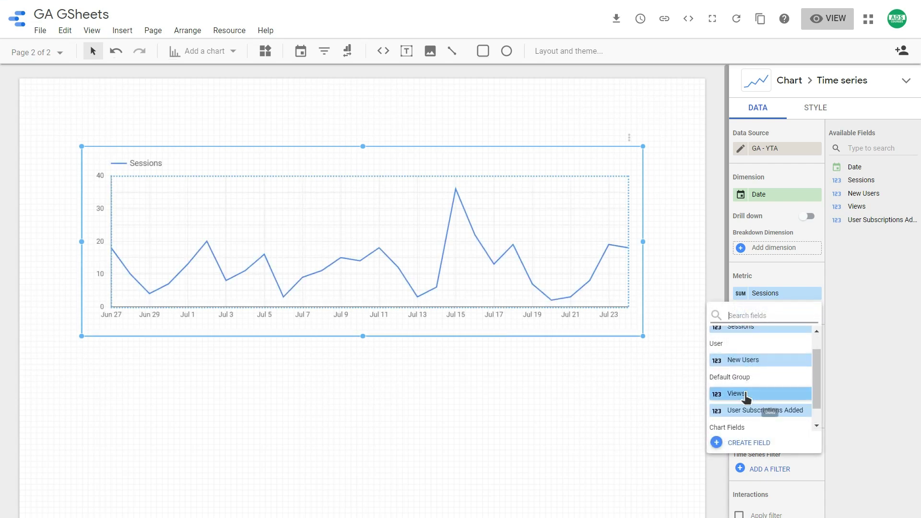
{"action": "left_click", "coordinate": [745, 395]}
Step: Plot the chart's Sessions series against the right axis
{"action": "left_click", "coordinate": [816, 105]}
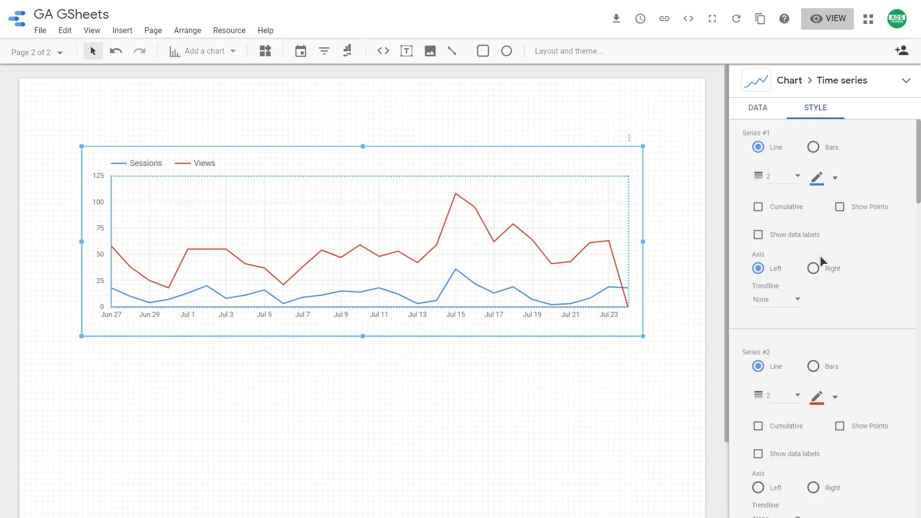
{"action": "left_click", "coordinate": [814, 270]}
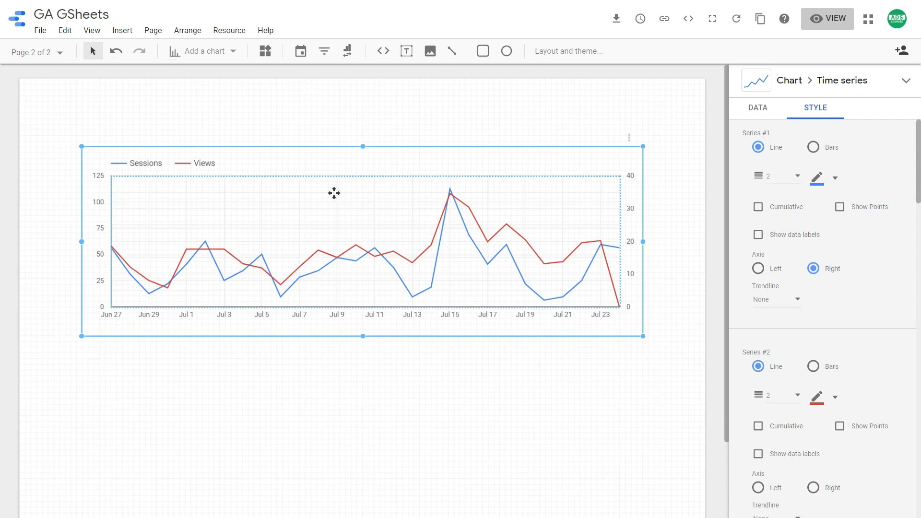
{"action": "left_click", "coordinate": [162, 404]}
Step: Move the Sessions and Views chart higher on the page and place a copy of it aligned directly below
{"action": "left_click_drag", "start_coordinate": [353, 276], "coordinate": [354, 236]}
{"action": "left_click", "coordinate": [327, 256], "text": "ctrl"}
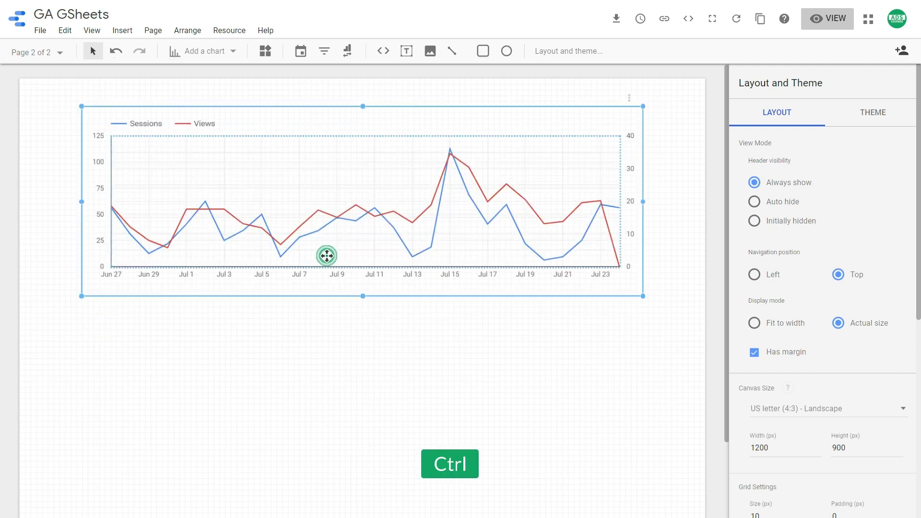
{"action": "key", "text": "ctrl+v"}
{"action": "key", "text": "ctrl+c"}
{"action": "key", "text": "Down"}
{"action": "key", "text": "Down"}
{"action": "key", "text": "Down"}
{"action": "key", "text": "Down"}
{"action": "key", "text": "Down"}
{"action": "key", "text": "Down"}
{"action": "key", "text": "Down"}
{"action": "key", "text": "Down"}
{"action": "key", "text": "Down"}
{"action": "key", "text": "Down"}
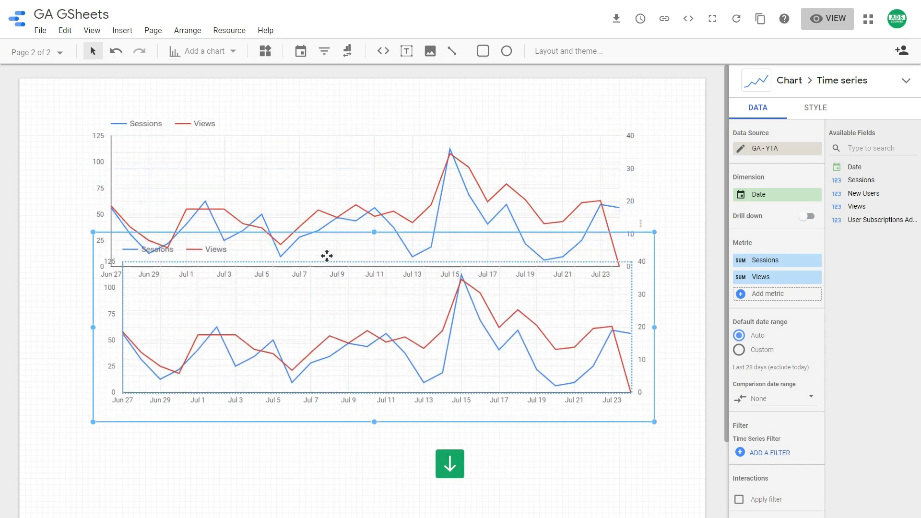
{"action": "key", "text": "Down"}
{"action": "key", "text": "Down"}
{"action": "key", "text": "Down"}
{"action": "key", "text": "Down"}
{"action": "key", "text": "Down"}
{"action": "key", "text": "Down"}
{"action": "key", "text": "Left"}
Step: Change the lower chart's metrics to User Subscriptions Added and New Users
{"action": "left_click", "coordinate": [766, 277]}
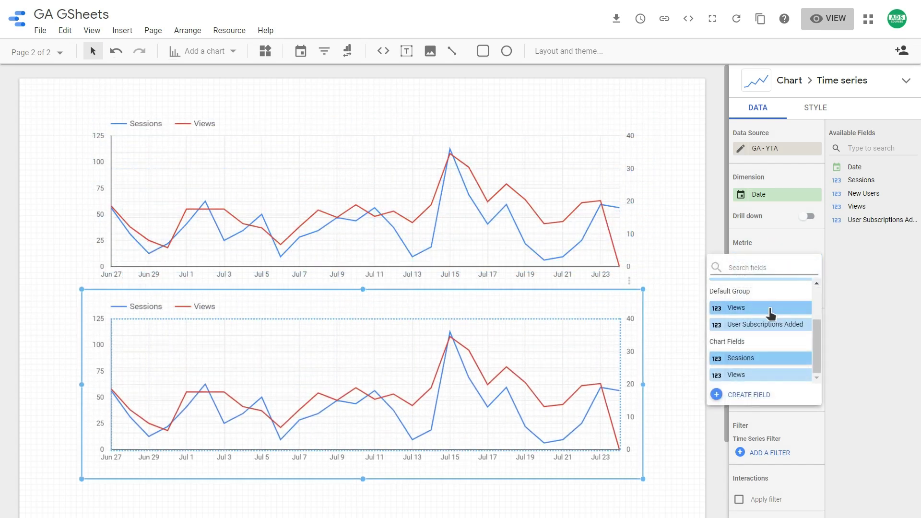
{"action": "left_click", "coordinate": [767, 324]}
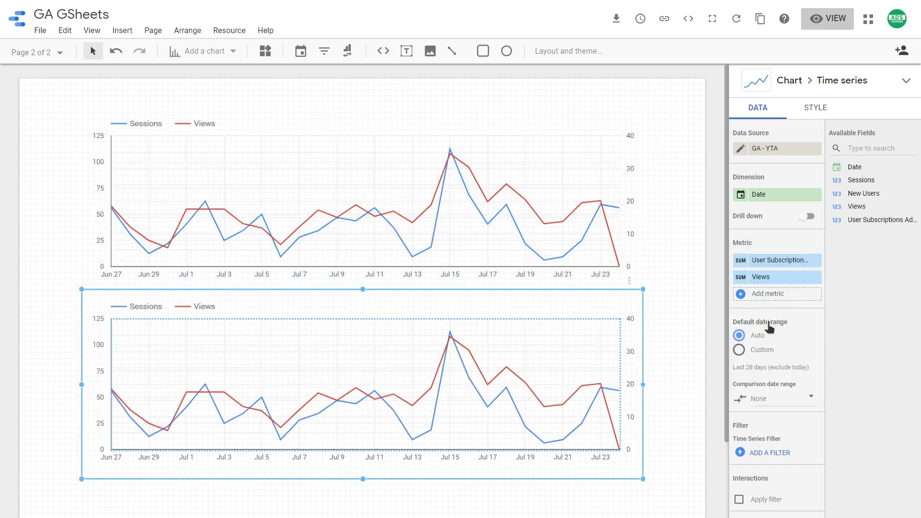
{"action": "left_click", "coordinate": [778, 277]}
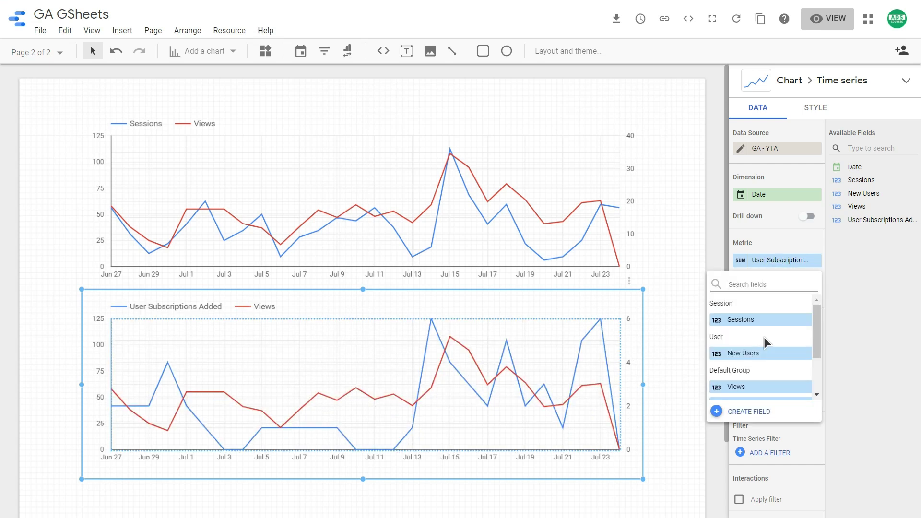
{"action": "left_click", "coordinate": [747, 353]}
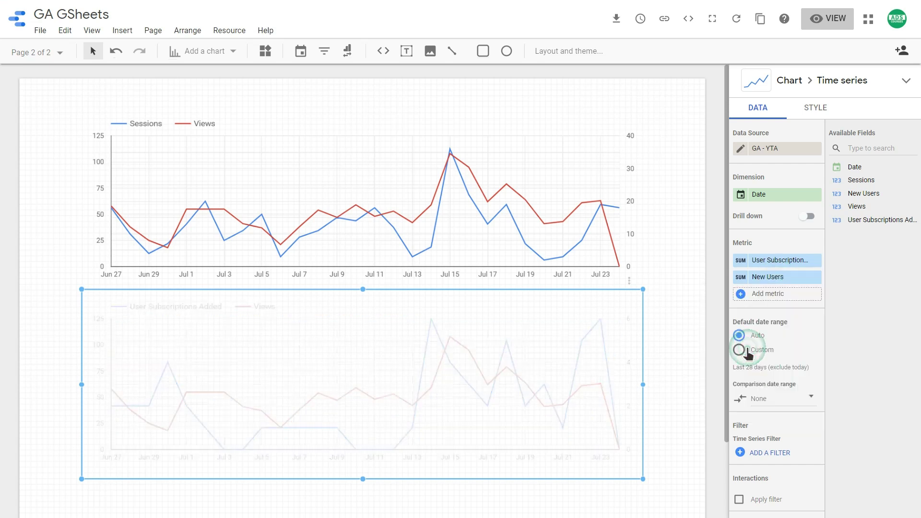
{"action": "left_click", "coordinate": [689, 351]}
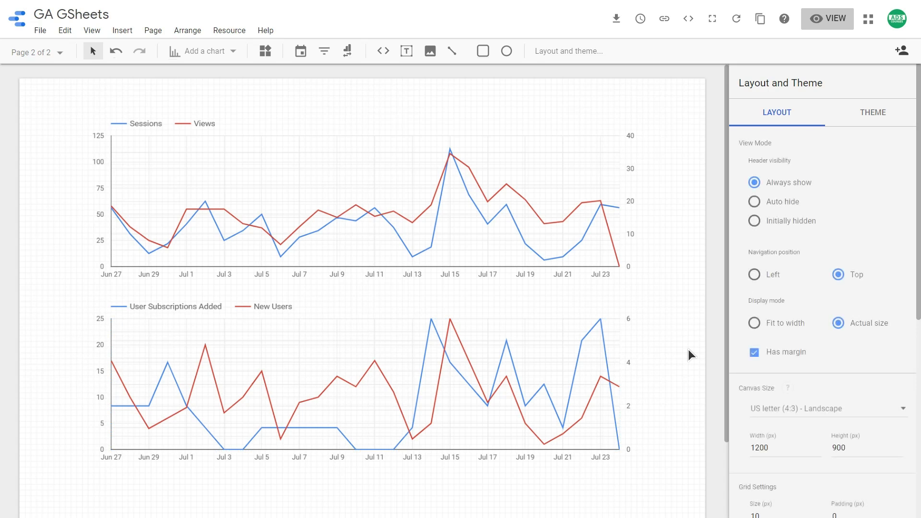
Step: Nudge the lower chart slightly down to widen the gap between the two charts
{"action": "left_click", "coordinate": [486, 372]}
{"action": "key", "text": "Down"}
{"action": "key", "text": "Down"}
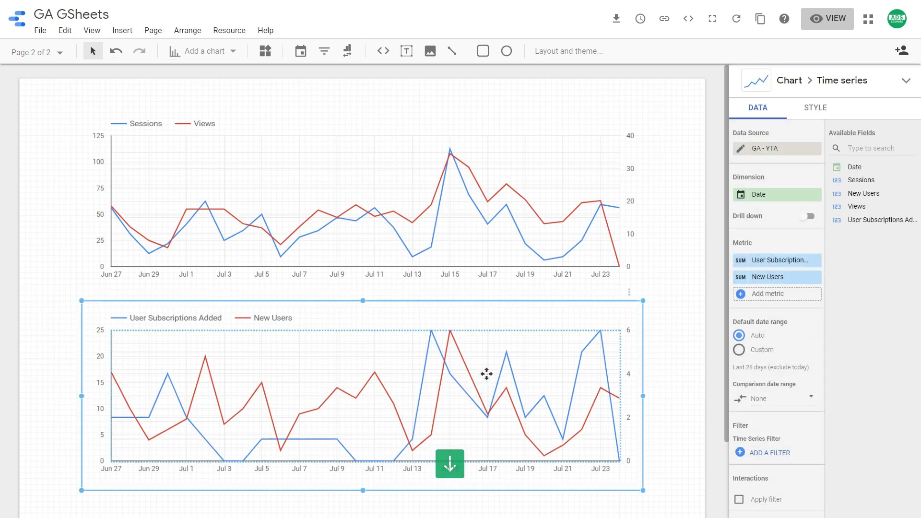
{"action": "left_click", "coordinate": [67, 171]}
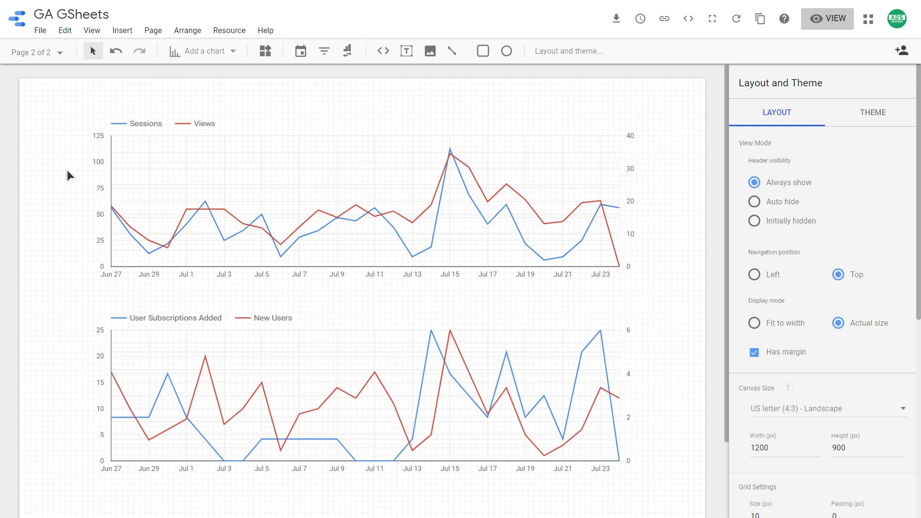
Step: Add a third page to the report and create a new blended data view
{"action": "left_click", "coordinate": [38, 54]}
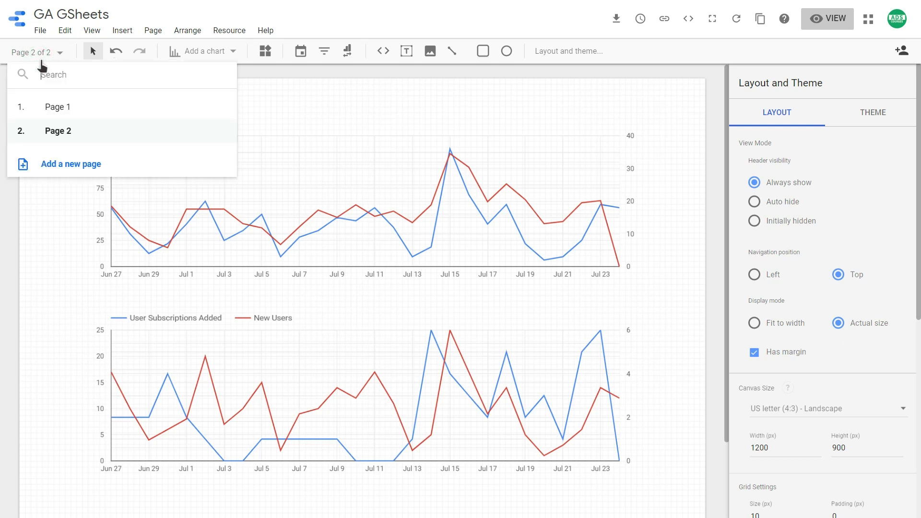
{"action": "left_click", "coordinate": [46, 162]}
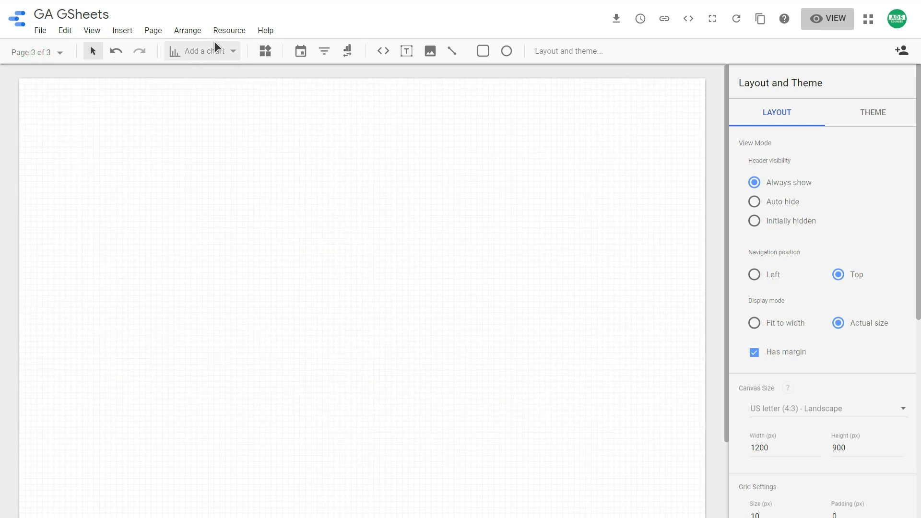
{"action": "left_click", "coordinate": [226, 32]}
{"action": "left_click", "coordinate": [247, 77]}
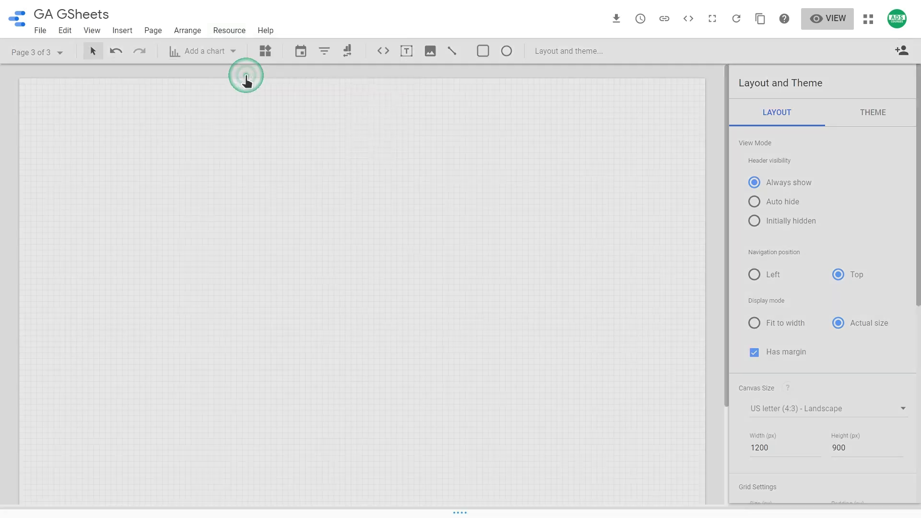
{"action": "left_click", "coordinate": [41, 164]}
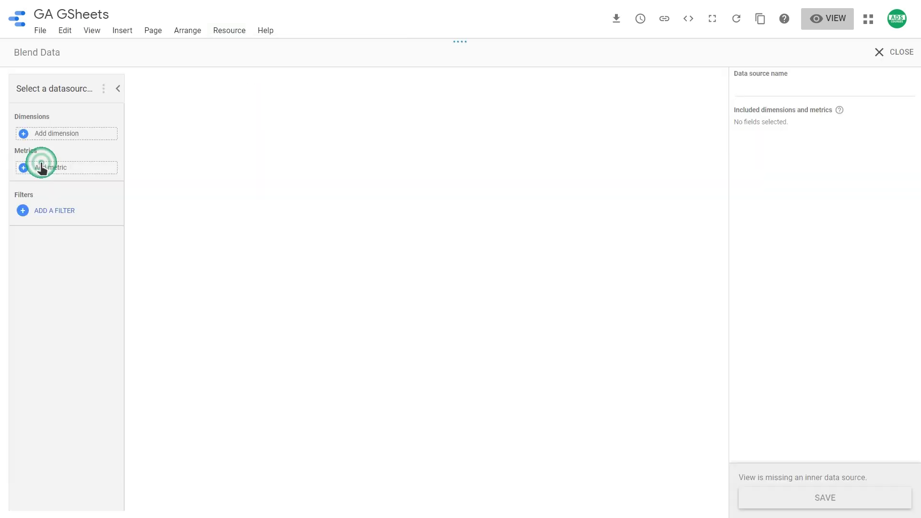
Step: Blend Tutorial - GA with Tutorial - SC, adding the Tutorial - SC source to the report
{"action": "left_click", "coordinate": [78, 155]}
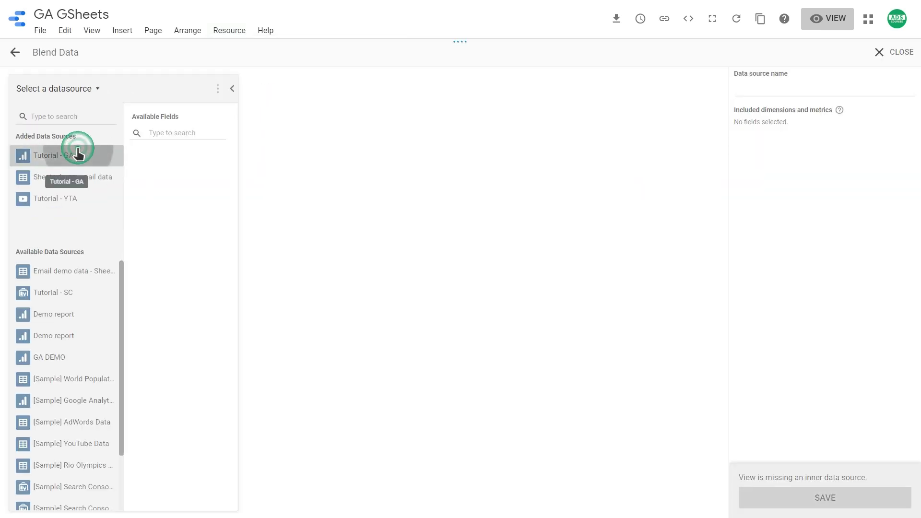
{"action": "left_click", "coordinate": [319, 288]}
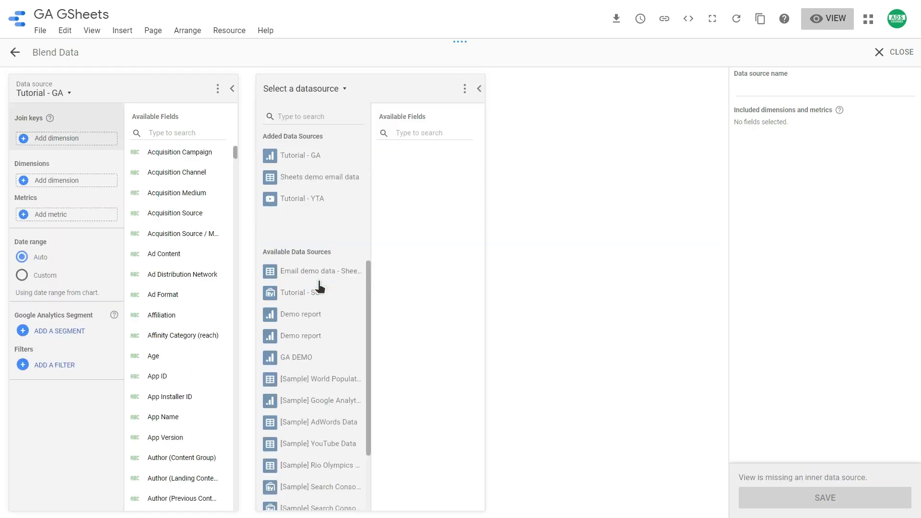
{"action": "scroll", "coordinate": [319, 287], "scroll_direction": "down", "scroll_amount": 1}
{"action": "scroll", "coordinate": [320, 287], "scroll_direction": "up", "scroll_amount": 1}
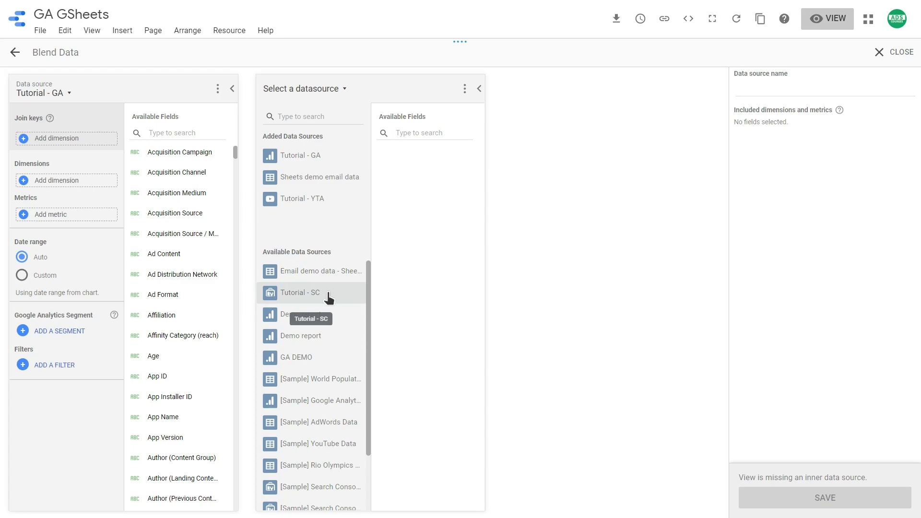
{"action": "left_click", "coordinate": [329, 294]}
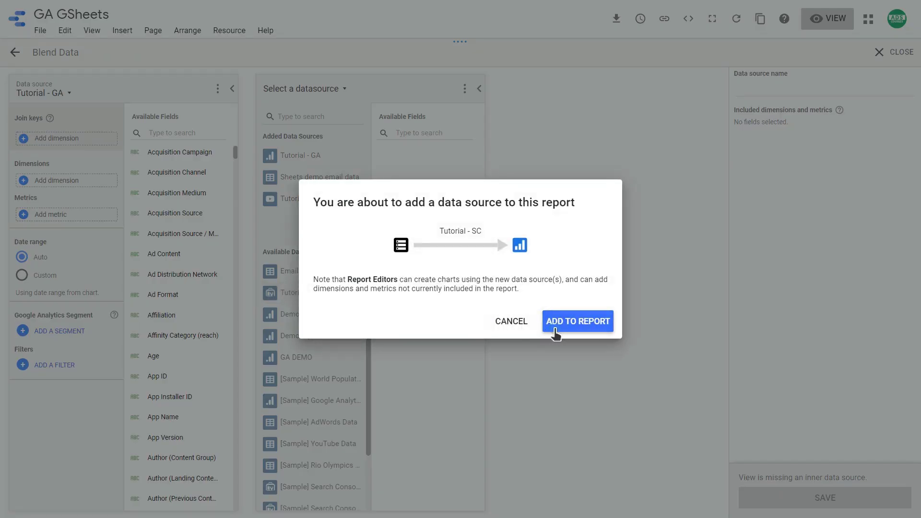
{"action": "left_click", "coordinate": [557, 327]}
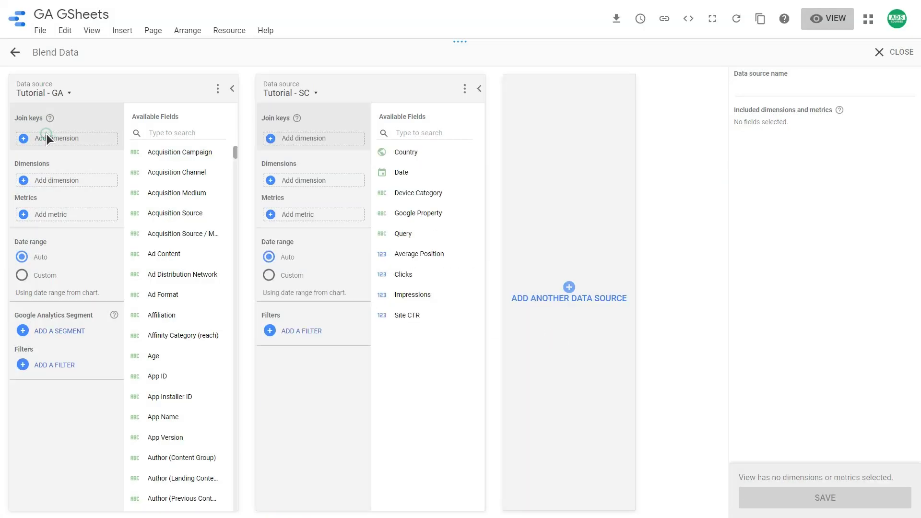
Step: Join the Tutorial - GA and Tutorial - SC sources on the Date dimension
{"action": "left_click", "coordinate": [47, 136]}
{"action": "type", "text": "date"}
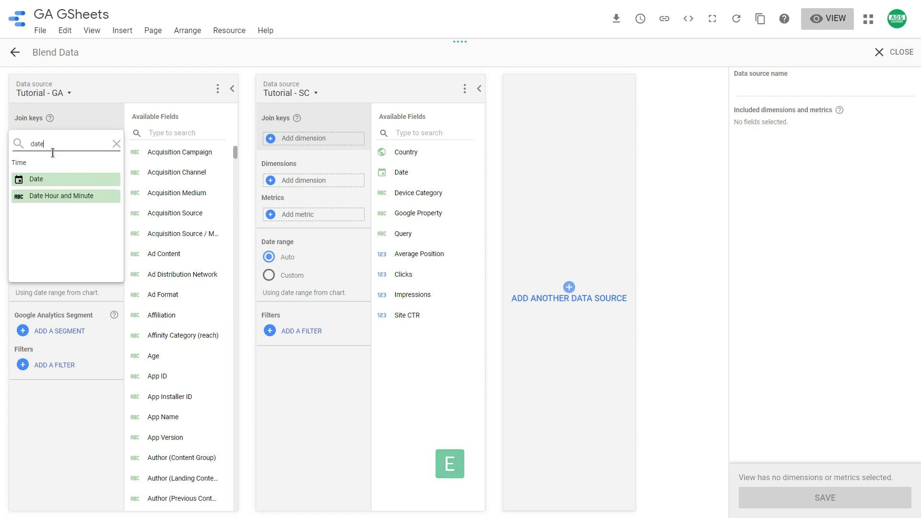
{"action": "left_click", "coordinate": [34, 180]}
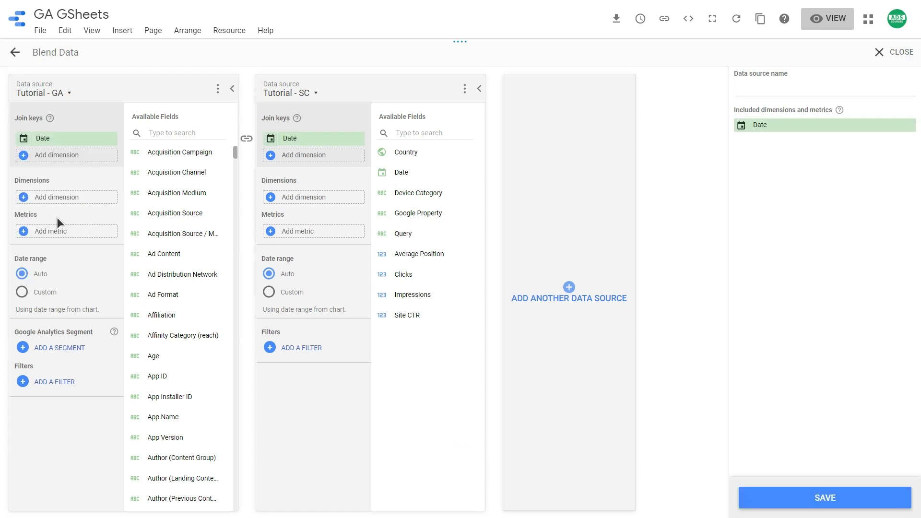
Step: Add Users and Sessions as the metrics of the Tutorial - GA source in the blend
{"action": "left_click", "coordinate": [56, 231]}
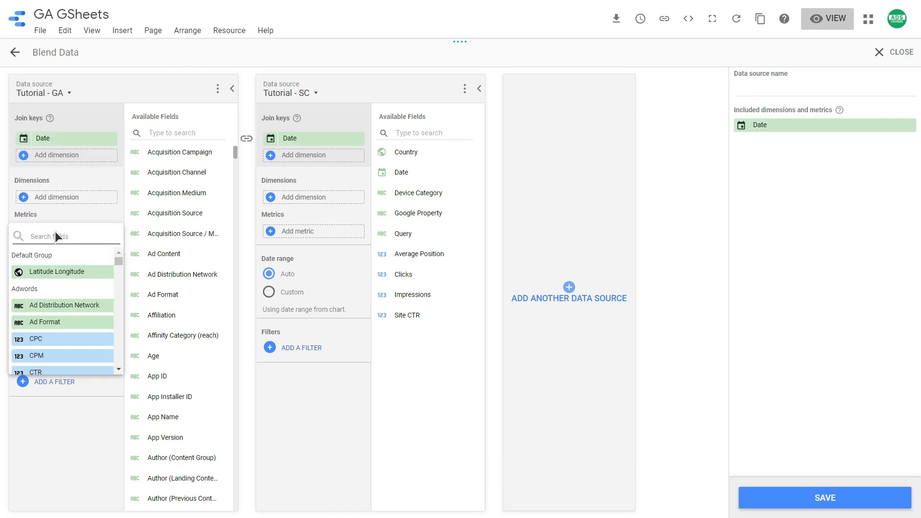
{"action": "type", "text": "s"}
{"action": "key", "text": "BackSpace"}
{"action": "type", "text": "users"}
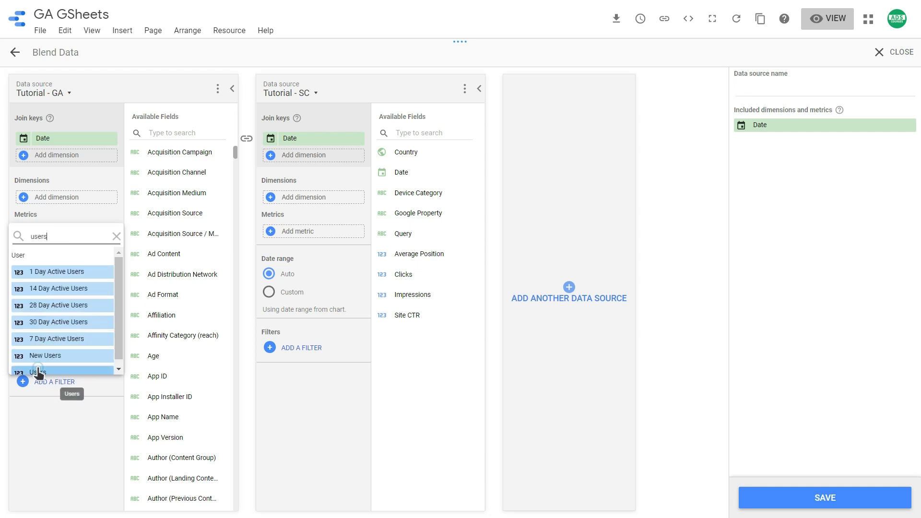
{"action": "left_click", "coordinate": [40, 370]}
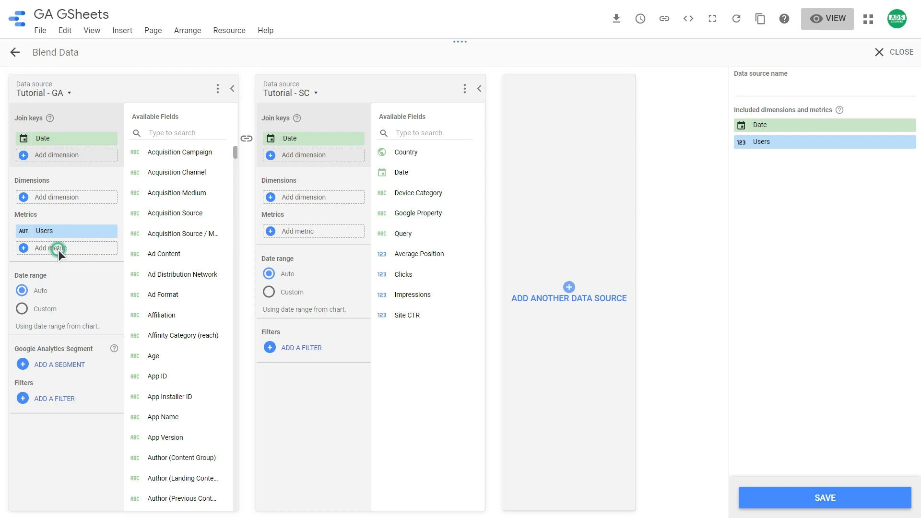
{"action": "left_click", "coordinate": [59, 249]}
{"action": "type", "text": "sessions"}
{"action": "scroll", "coordinate": [41, 328], "scroll_direction": "down", "scroll_amount": 1}
{"action": "left_click", "coordinate": [39, 350]}
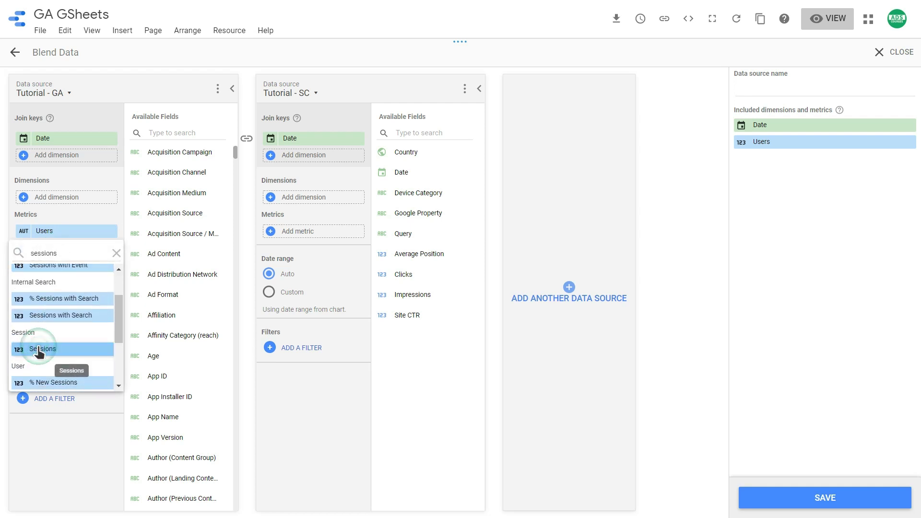
Step: Add Clicks, Average Position and Impressions as the metrics of the Tutorial - SC source
{"action": "left_click", "coordinate": [279, 232]}
{"action": "left_click", "coordinate": [287, 283]}
{"action": "left_click", "coordinate": [301, 247]}
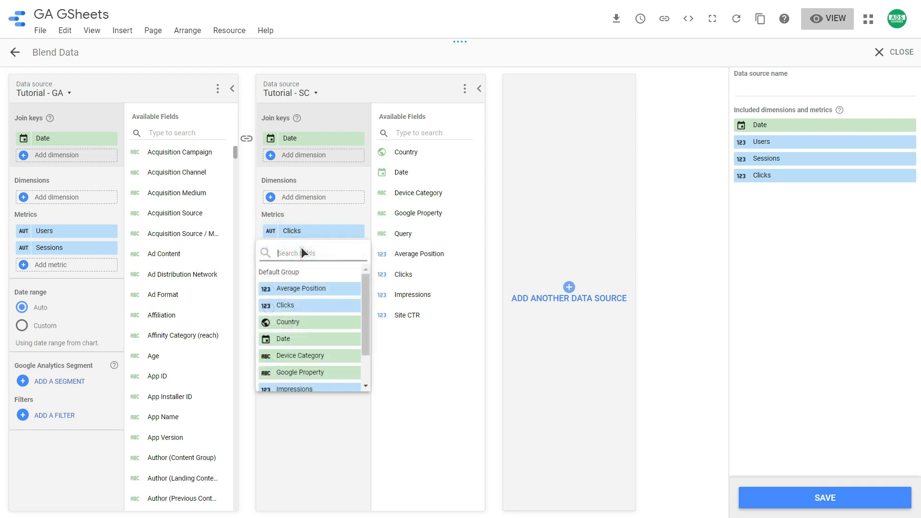
{"action": "left_click", "coordinate": [298, 288]}
{"action": "left_click", "coordinate": [298, 266]}
{"action": "type", "text": "impre"}
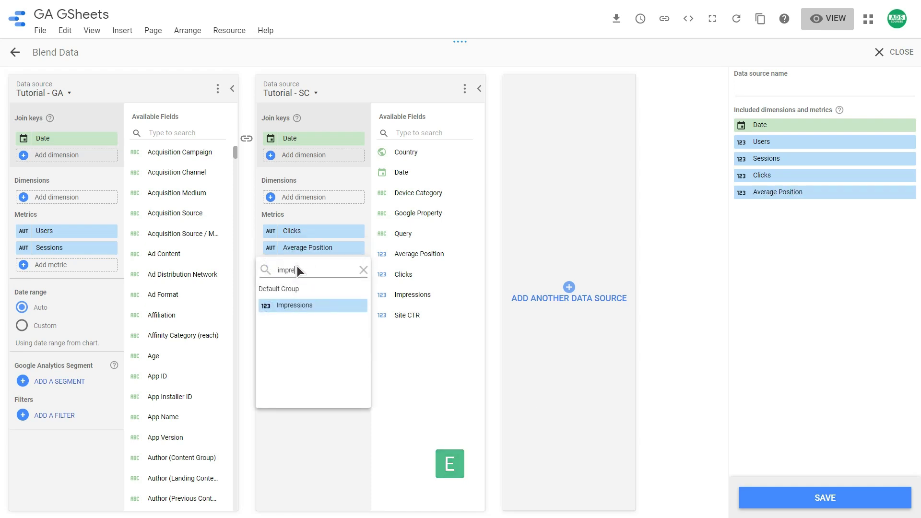
{"action": "left_click", "coordinate": [286, 307]}
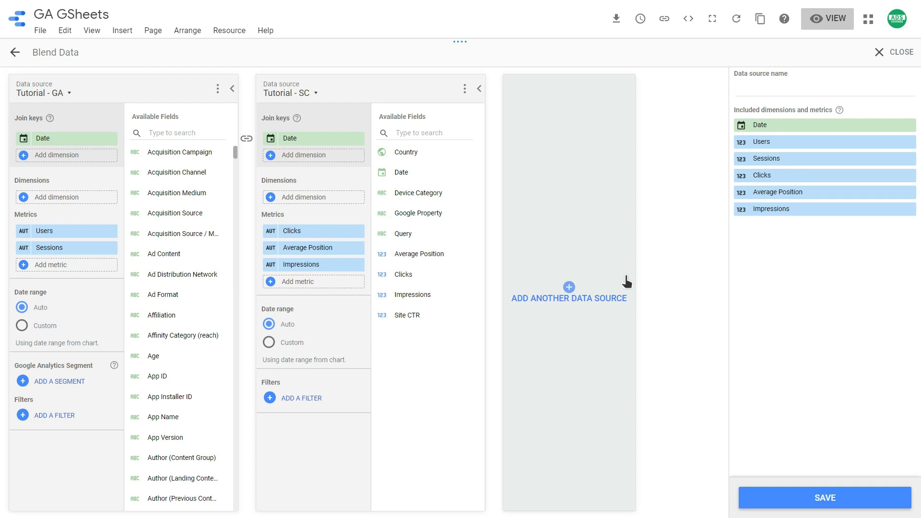
Step: Name the blended data source GA - SC, save it and return to the report's third page
{"action": "left_click", "coordinate": [792, 89]}
{"action": "type", "text": "GA - SC"}
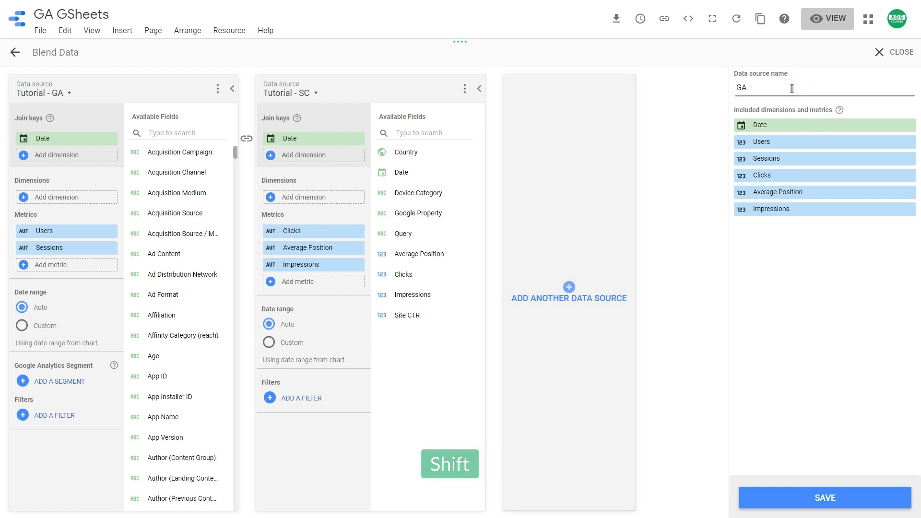
{"action": "left_click", "coordinate": [818, 498]}
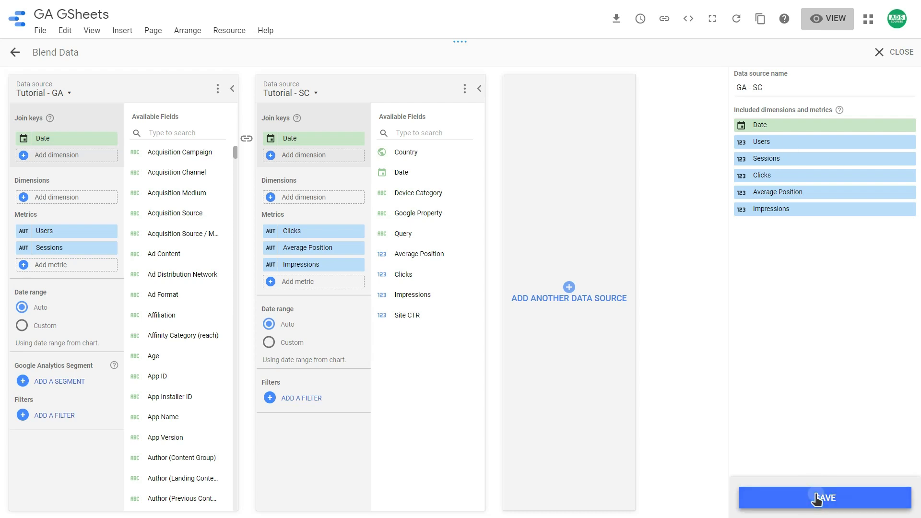
{"action": "left_click", "coordinate": [896, 52]}
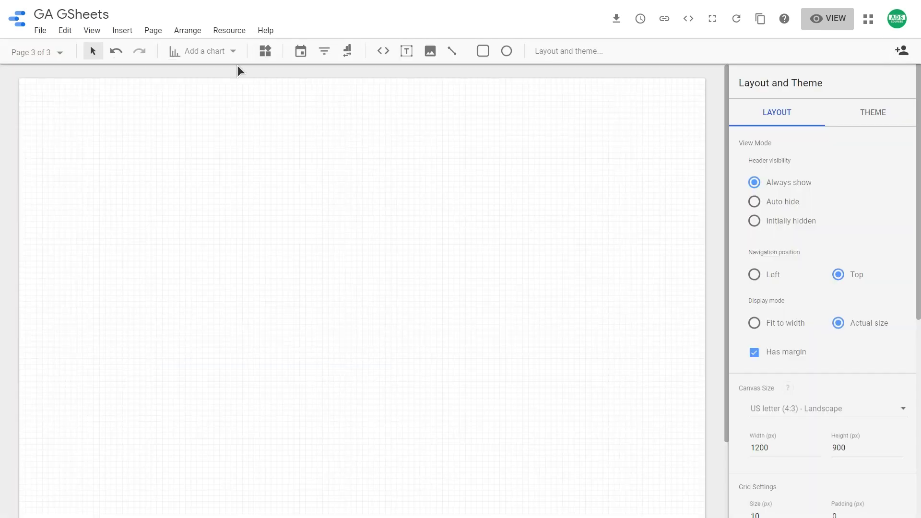
Step: Add a column bar chart to the upper part of page 3 and stretch it across most of the page width
{"action": "left_click", "coordinate": [203, 51]}
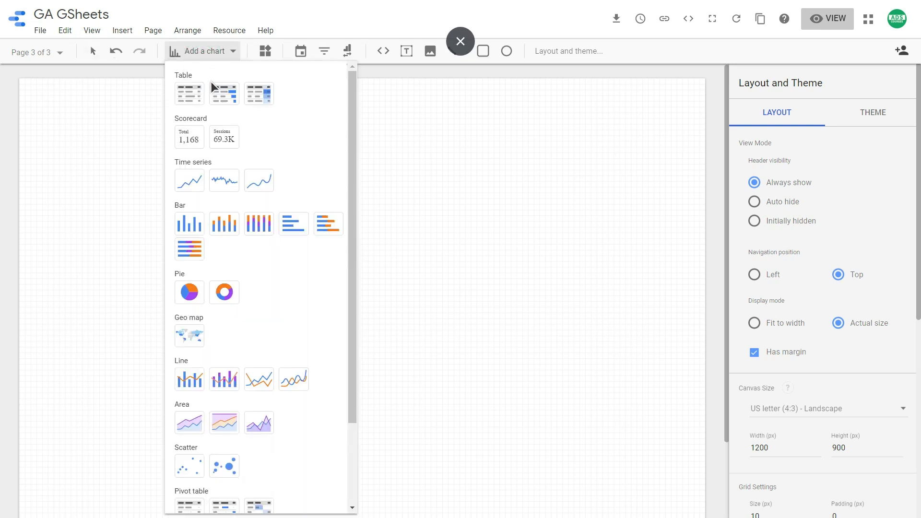
{"action": "left_click", "coordinate": [190, 224]}
{"action": "left_click", "coordinate": [63, 150]}
{"action": "left_click_drag", "start_coordinate": [277, 307], "coordinate": [667, 319]}
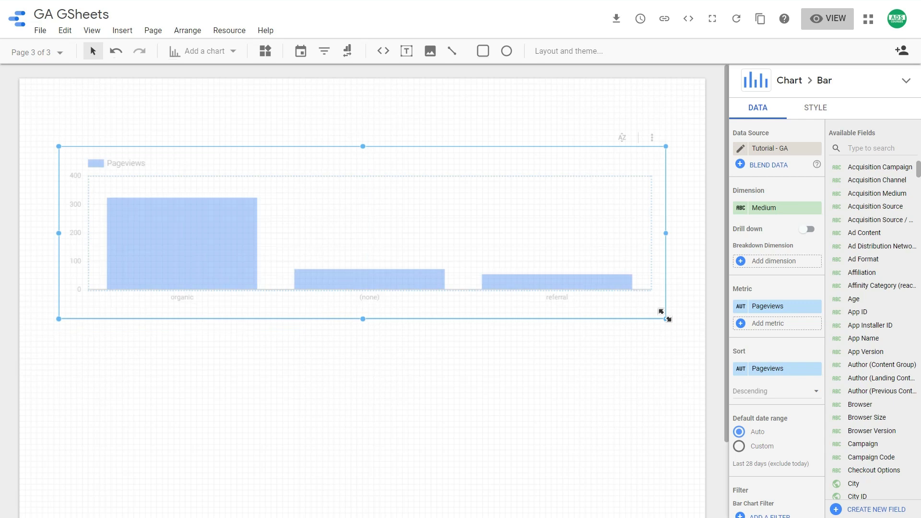
Step: Switch the bar chart's data source to GA - SC and set its dimension to Date
{"action": "left_click", "coordinate": [782, 149]}
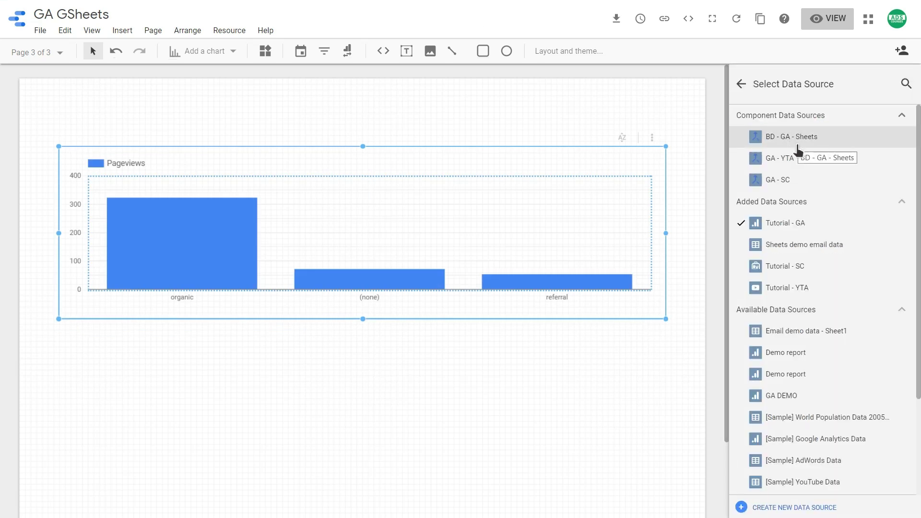
{"action": "left_click", "coordinate": [784, 180]}
{"action": "left_click", "coordinate": [741, 86]}
{"action": "left_click", "coordinate": [686, 120]}
{"action": "left_click", "coordinate": [625, 201]}
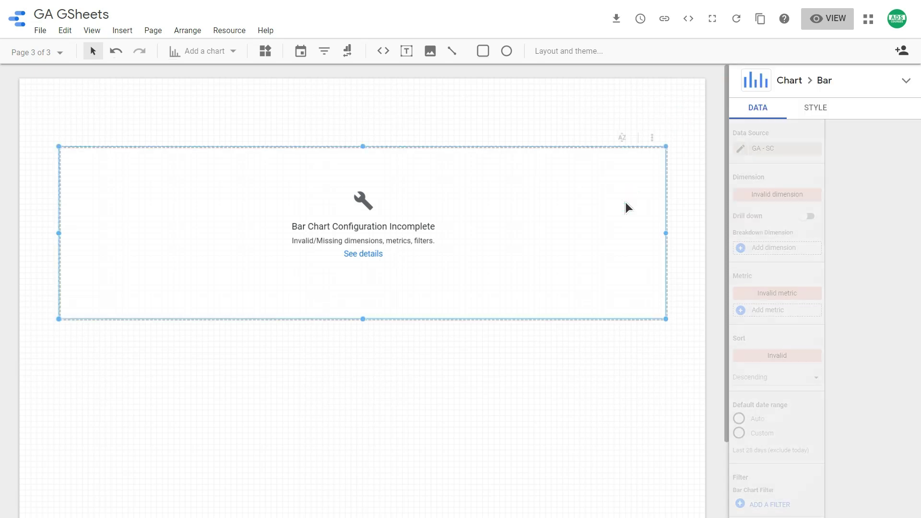
{"action": "left_click", "coordinate": [763, 196]}
{"action": "left_click", "coordinate": [740, 242]}
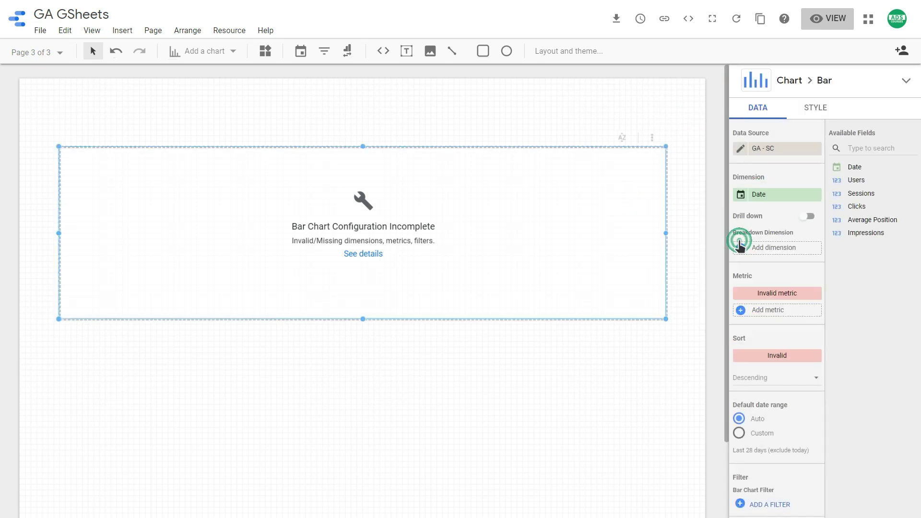
Step: Set the bar chart's metrics to Users and Impressions
{"action": "left_click", "coordinate": [764, 294]}
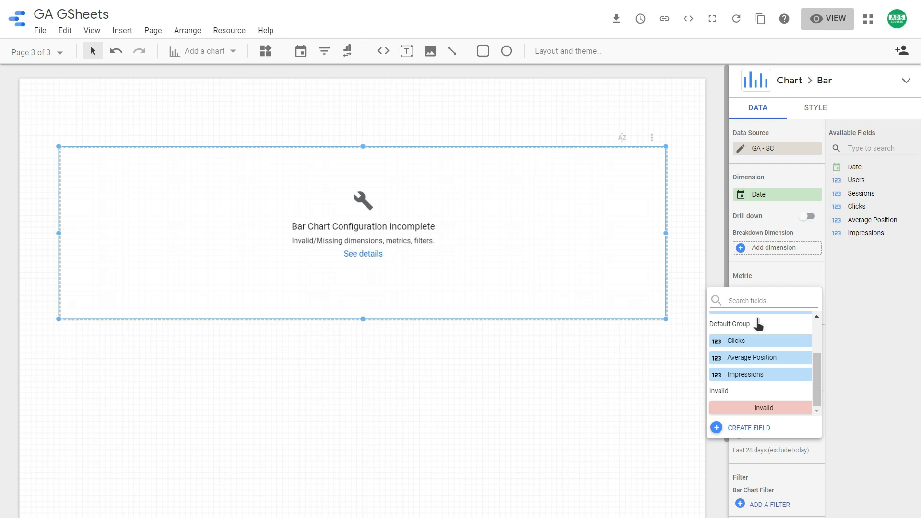
{"action": "scroll", "coordinate": [757, 372], "scroll_direction": "up", "scroll_amount": 3}
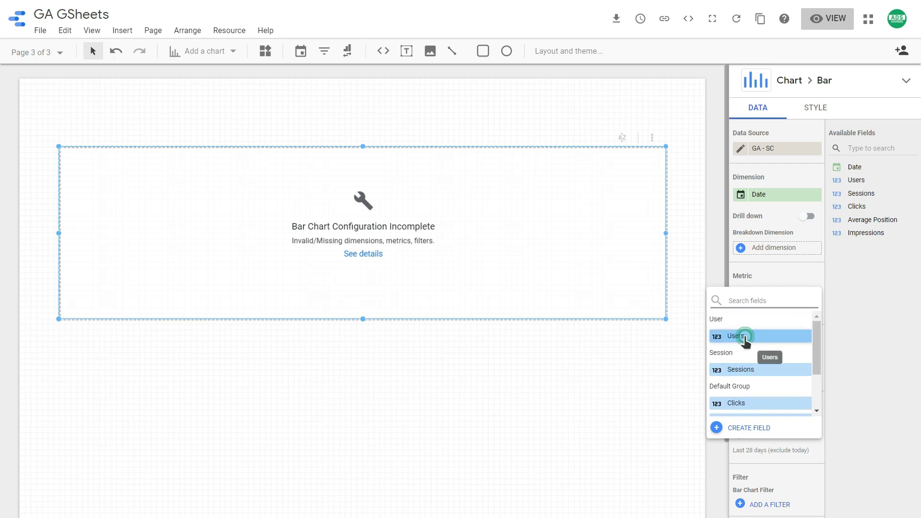
{"action": "left_click", "coordinate": [745, 338]}
{"action": "left_click", "coordinate": [773, 312]}
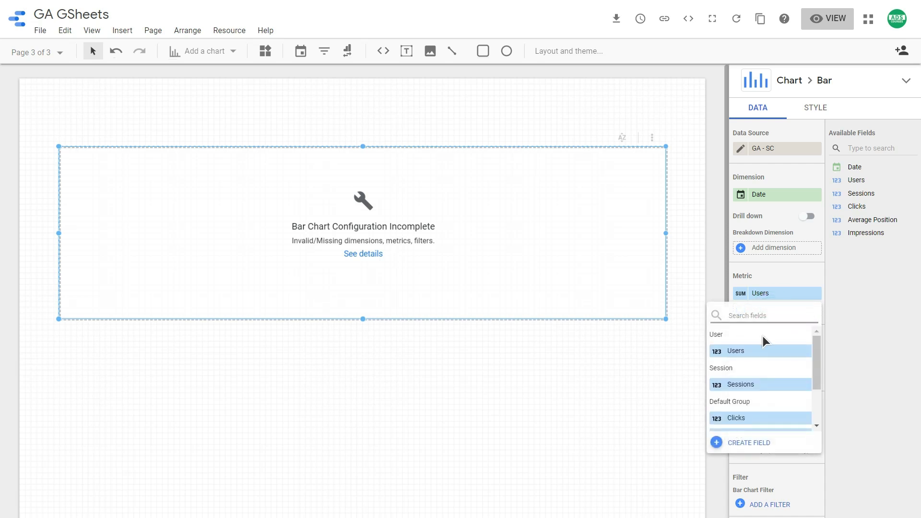
{"action": "scroll", "coordinate": [761, 374], "scroll_direction": "down", "scroll_amount": 3}
{"action": "left_click", "coordinate": [748, 402]}
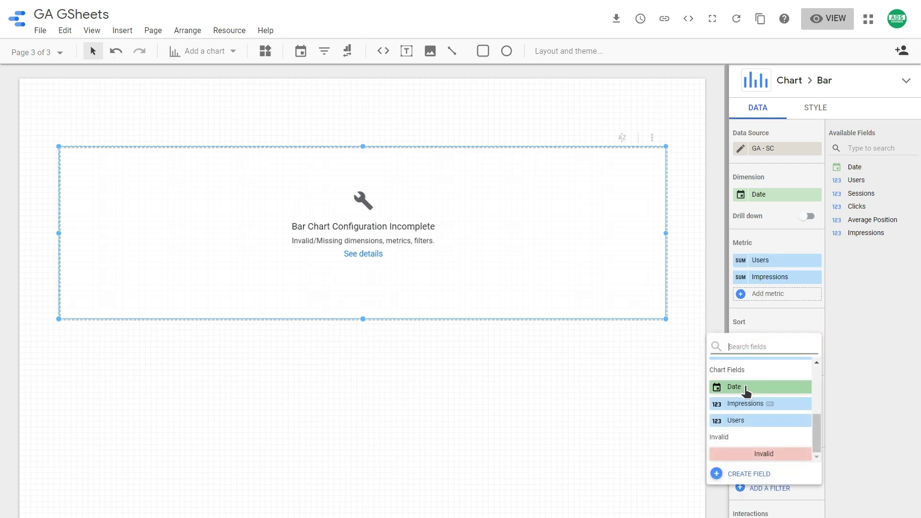
Step: Sort the bar chart by Date and give it double axes
{"action": "left_click", "coordinate": [747, 387]}
{"action": "left_click", "coordinate": [815, 108]}
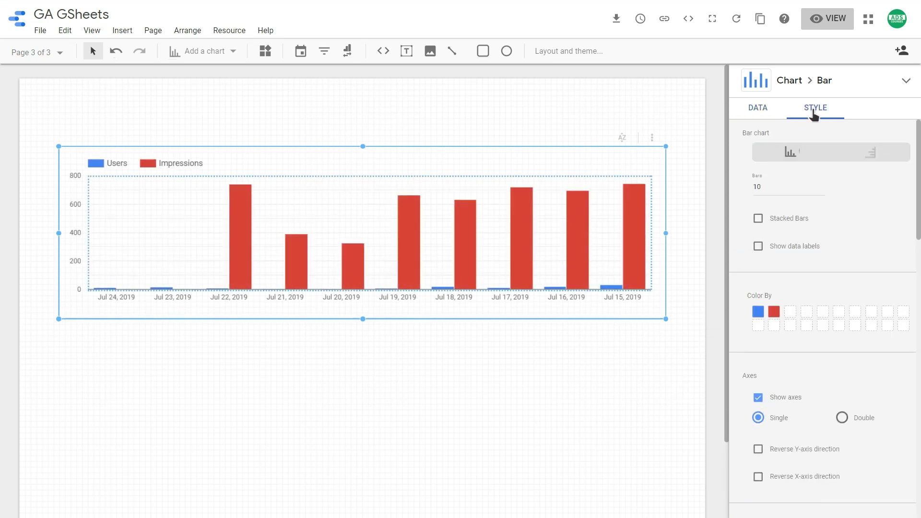
{"action": "left_click", "coordinate": [841, 418]}
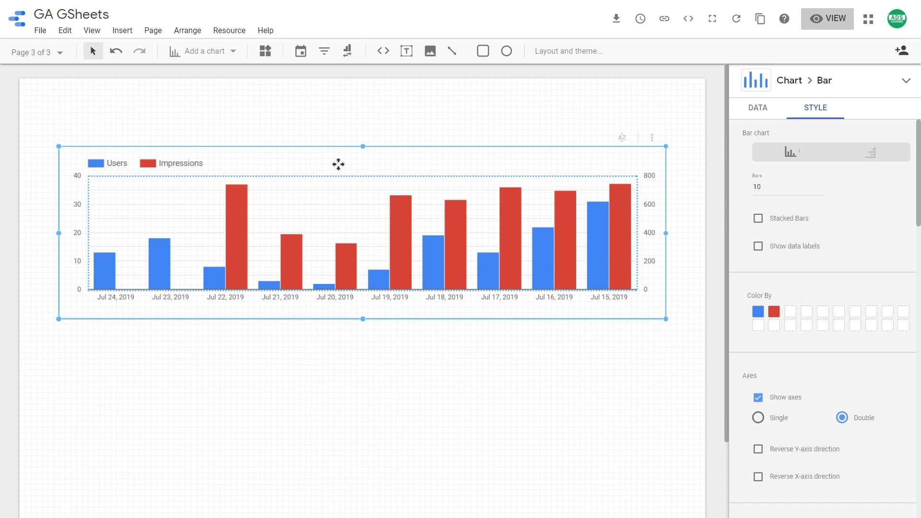
Step: Add a time series chart to page 3 below the bar chart
{"action": "left_click", "coordinate": [206, 51]}
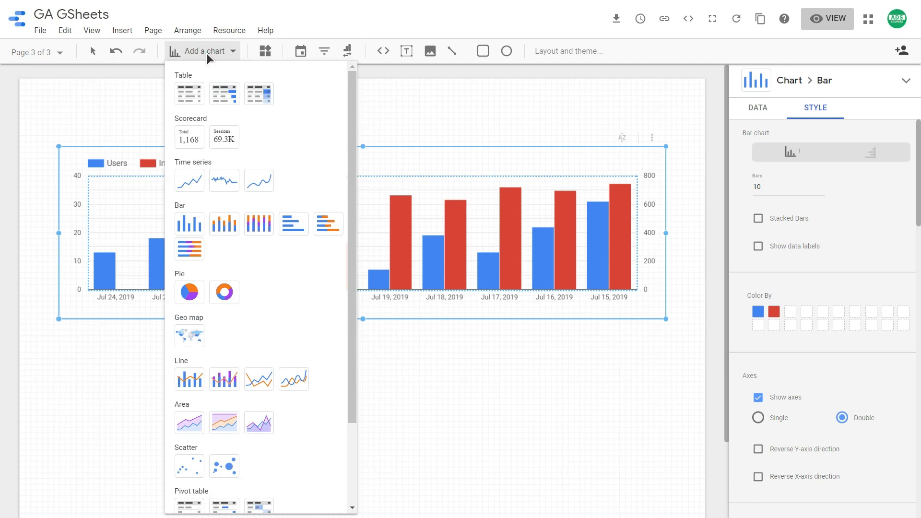
{"action": "left_click", "coordinate": [186, 187]}
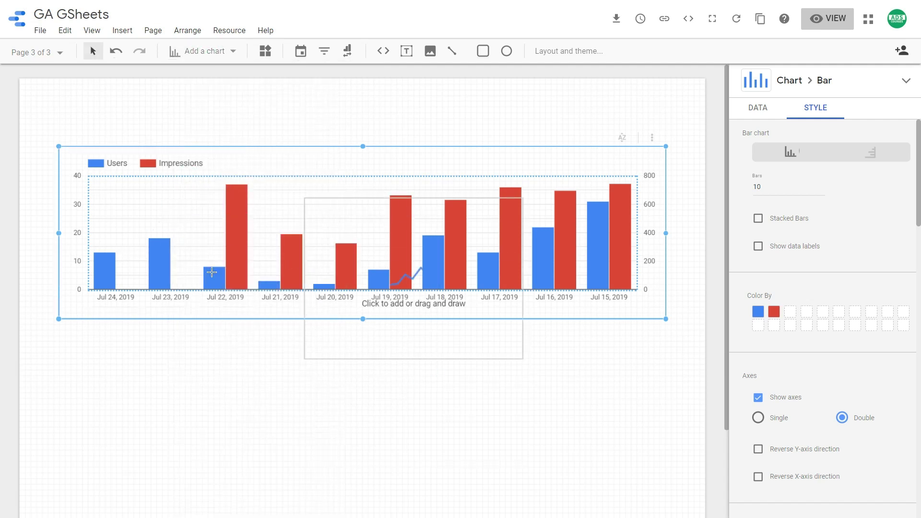
{"action": "left_click", "coordinate": [74, 341]}
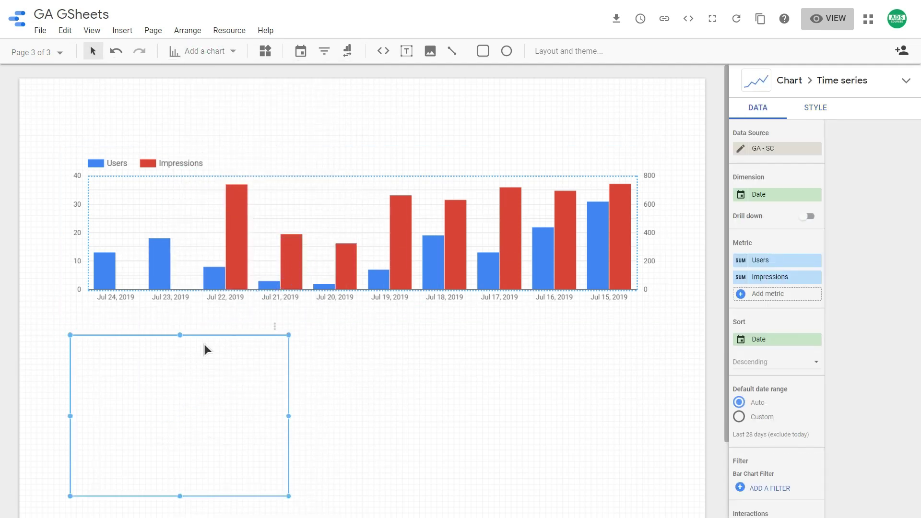
Step: Delete the bar chart, and move the time series chart to the top of the page, widened across most of it
{"action": "left_click", "coordinate": [402, 212]}
{"action": "key", "text": "Delete"}
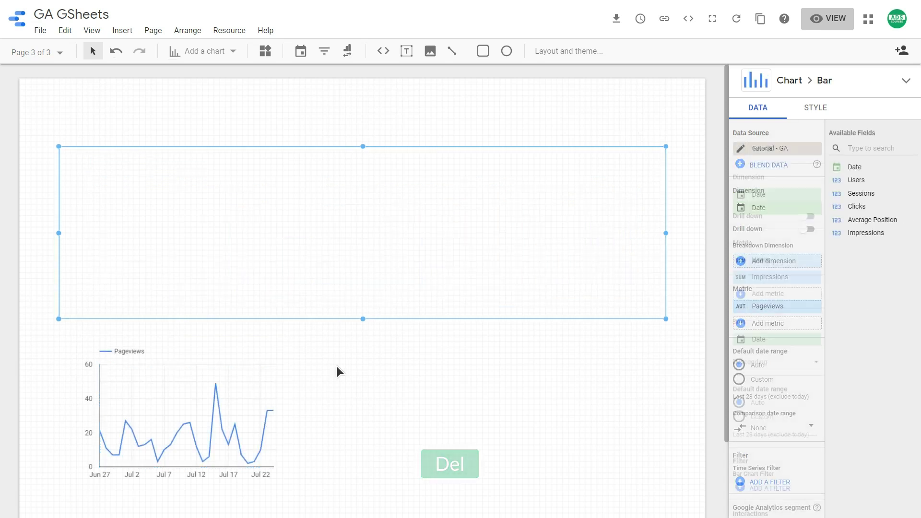
{"action": "left_click_drag", "start_coordinate": [253, 398], "coordinate": [647, 158]}
Step: Switch the time series chart's data source to GA - SC and set its dimension to Date
{"action": "left_click", "coordinate": [763, 149]}
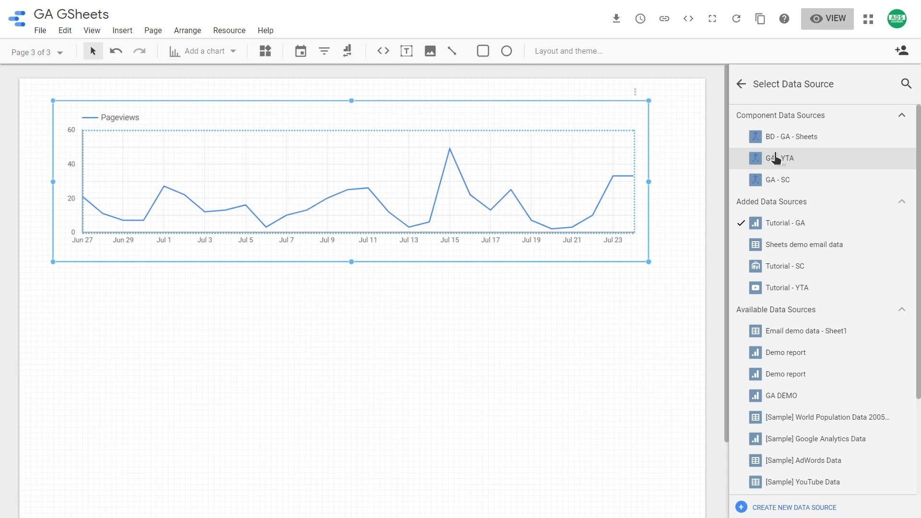
{"action": "left_click", "coordinate": [802, 180]}
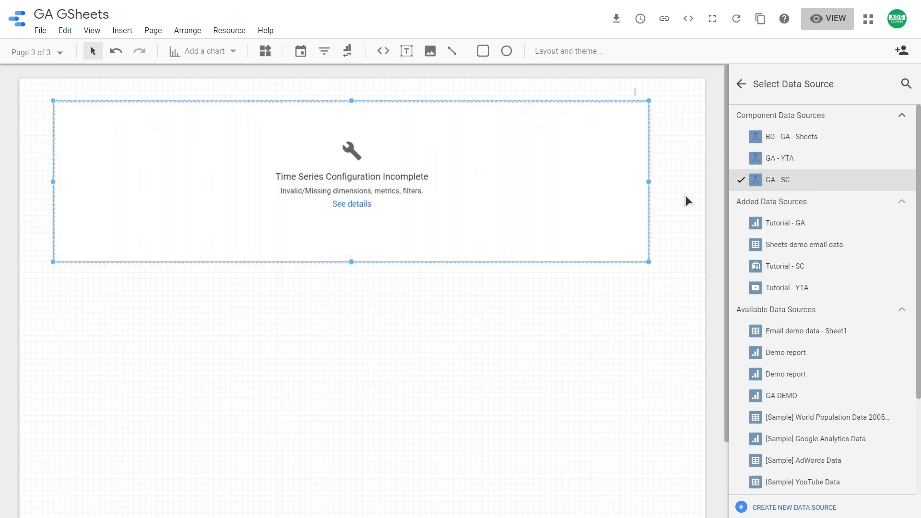
{"action": "left_click", "coordinate": [741, 83]}
{"action": "left_click", "coordinate": [768, 194]}
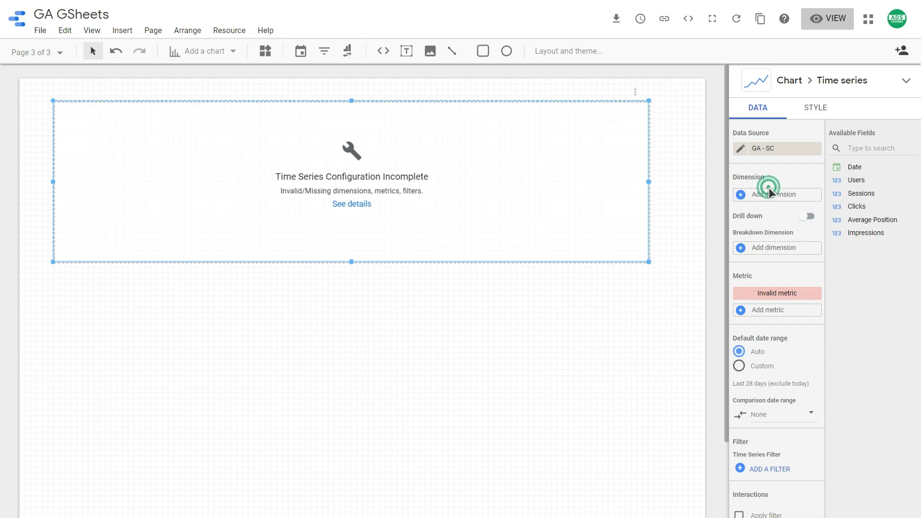
{"action": "left_click", "coordinate": [751, 235]}
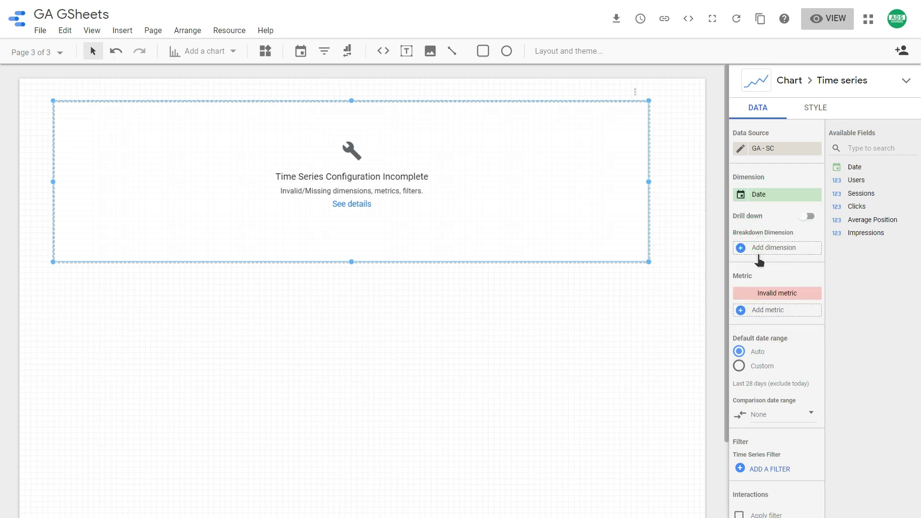
Step: Set the time series chart's metrics to Impressions and Users, and plot the Impressions series on the right axis
{"action": "left_click", "coordinate": [778, 294]}
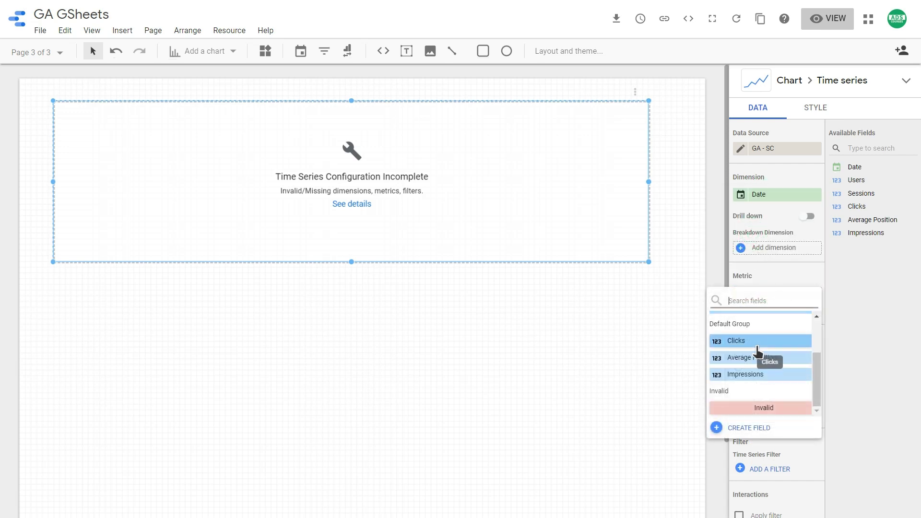
{"action": "left_click", "coordinate": [754, 374]}
{"action": "left_click", "coordinate": [768, 309]}
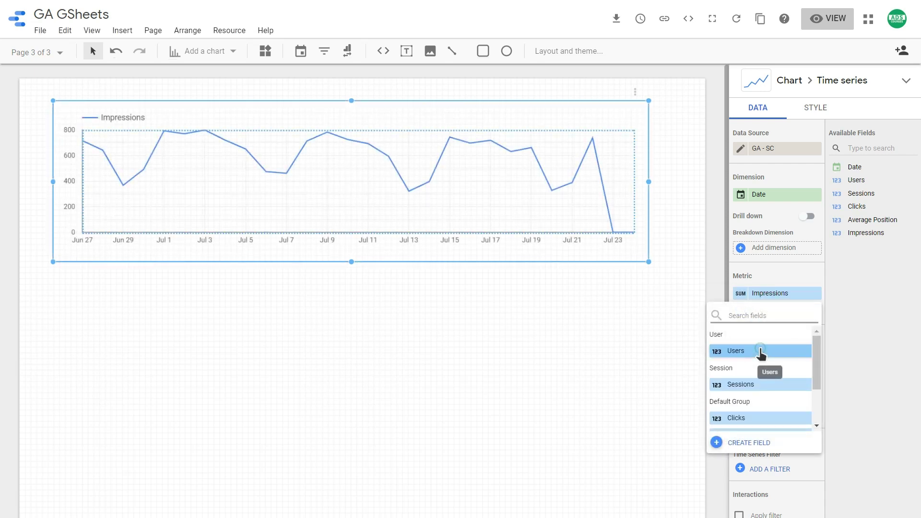
{"action": "left_click", "coordinate": [761, 353]}
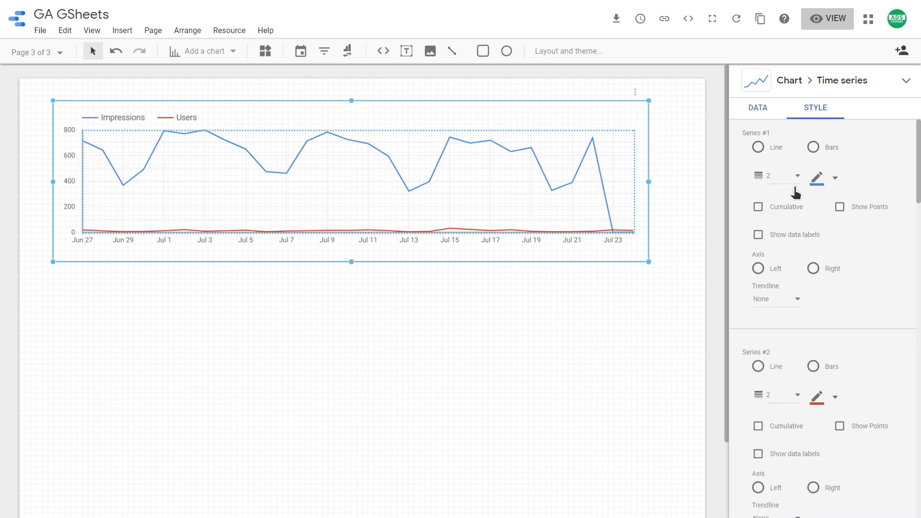
{"action": "left_click", "coordinate": [814, 269]}
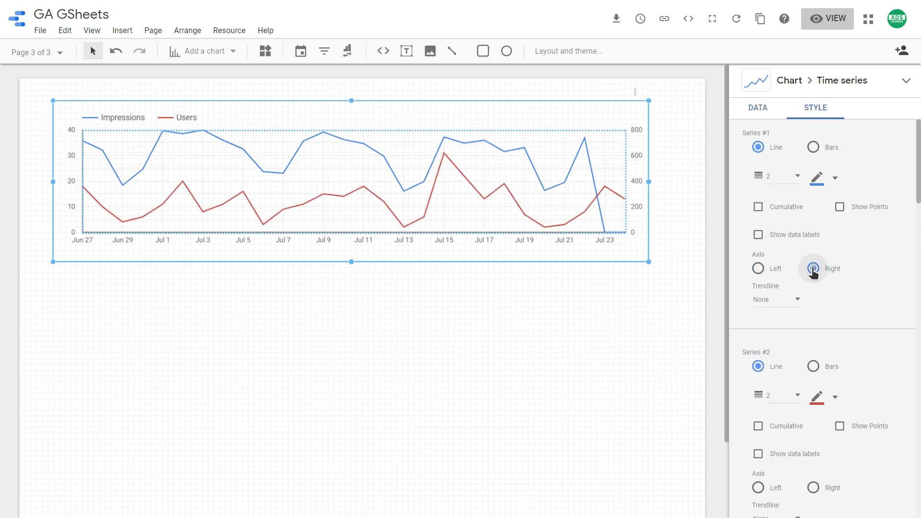
Step: Open the GA - SC blended data view for editing
{"action": "left_click", "coordinate": [557, 342]}
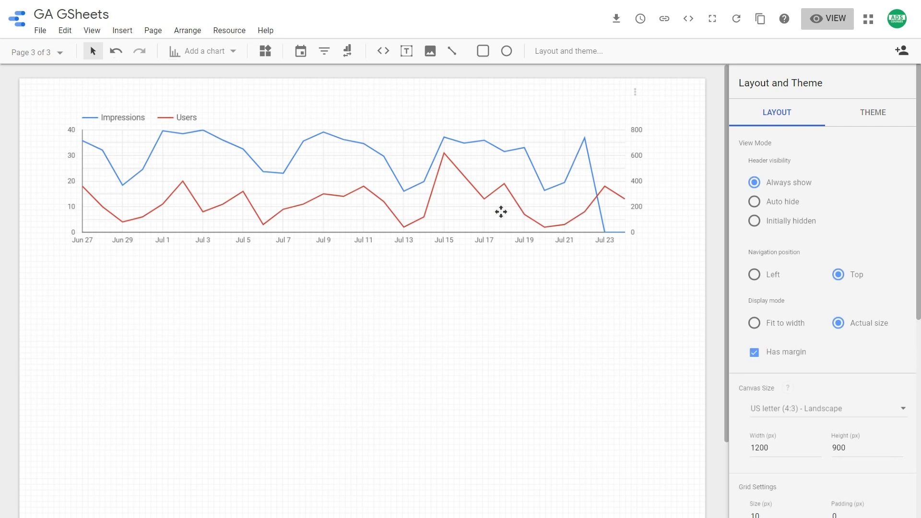
{"action": "left_click", "coordinate": [501, 211]}
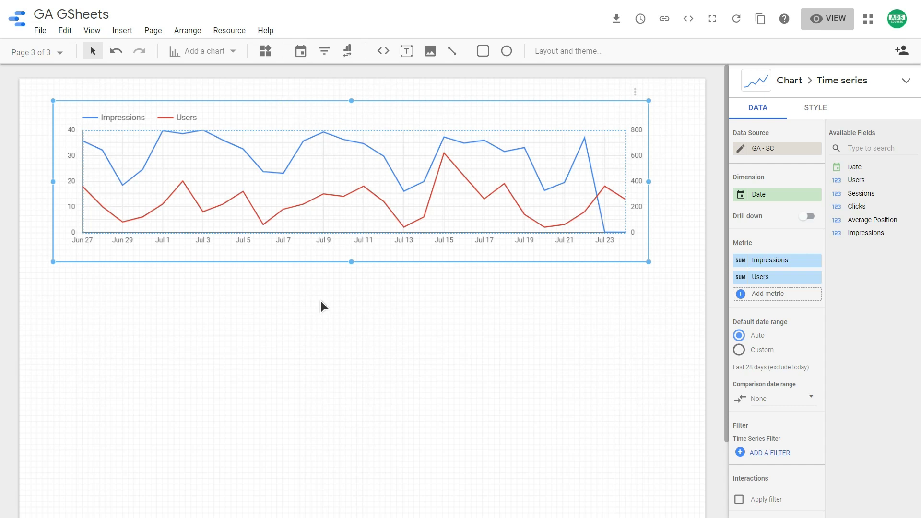
{"action": "left_click", "coordinate": [225, 31]}
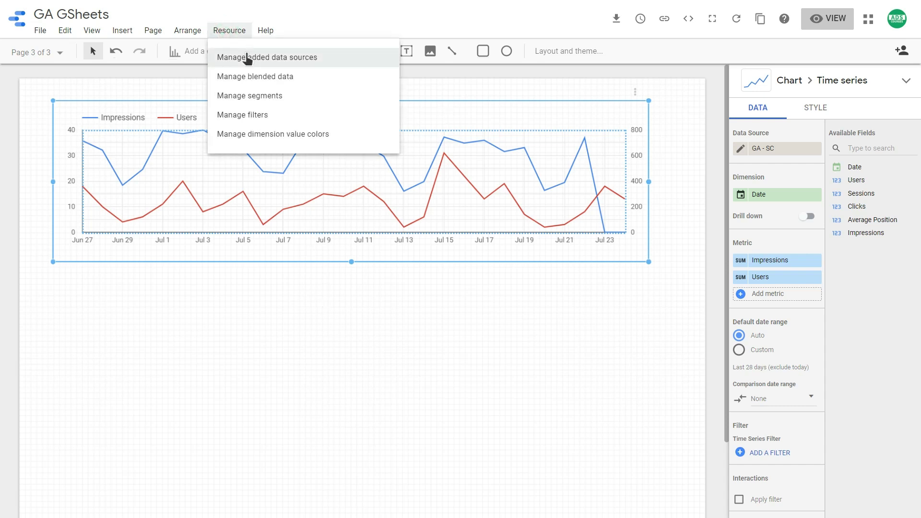
{"action": "left_click", "coordinate": [251, 77]}
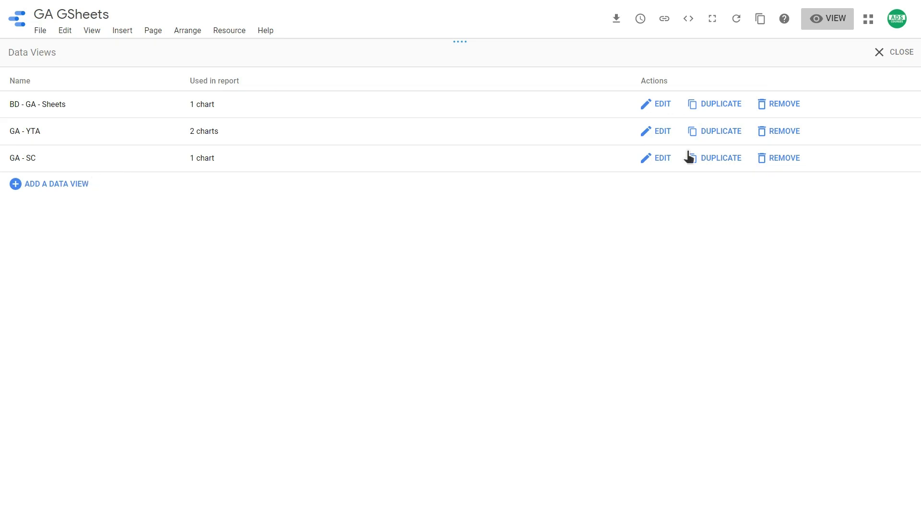
{"action": "left_click", "coordinate": [663, 159]}
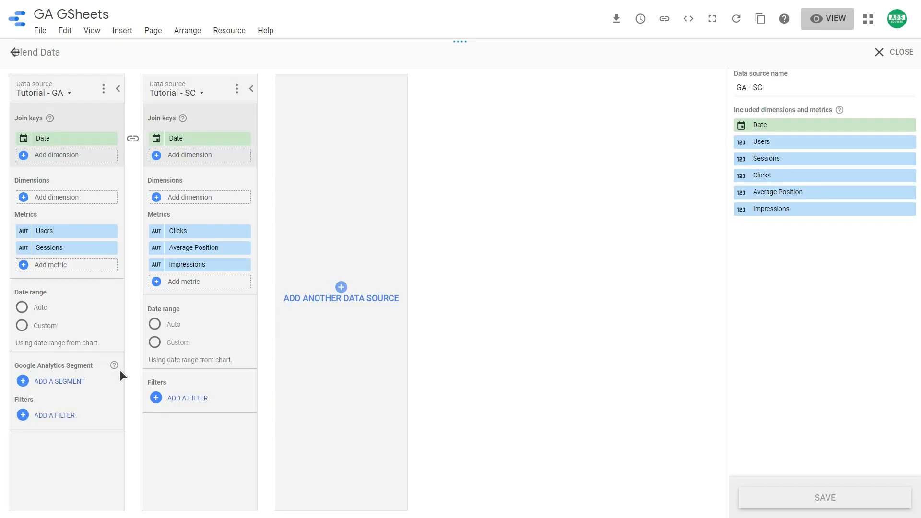
Step: Create a filter named organic on the Tutorial - GA source of the blend, using the Source / Medium field
{"action": "left_click", "coordinate": [58, 415]}
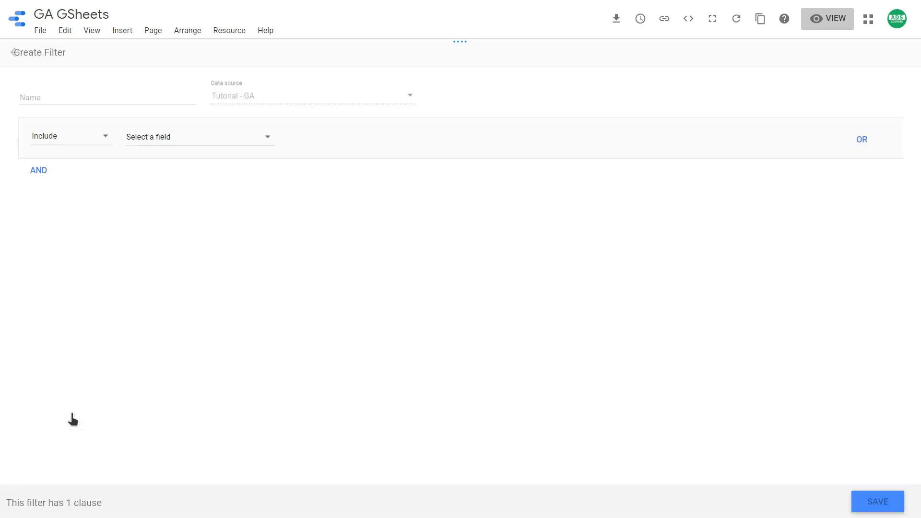
{"action": "left_click", "coordinate": [100, 98]}
{"action": "type", "text": "organic"}
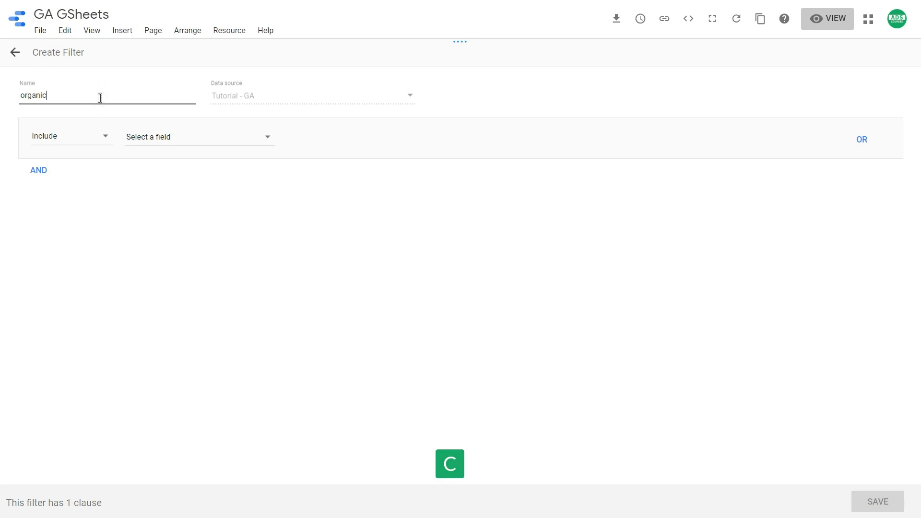
{"action": "left_click", "coordinate": [83, 209]}
{"action": "left_click", "coordinate": [176, 138]}
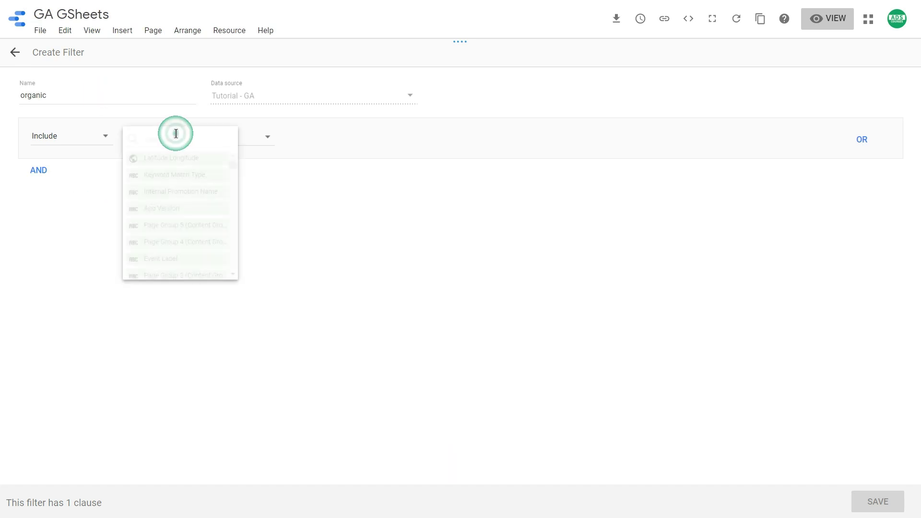
{"action": "type", "text": "source /me"}
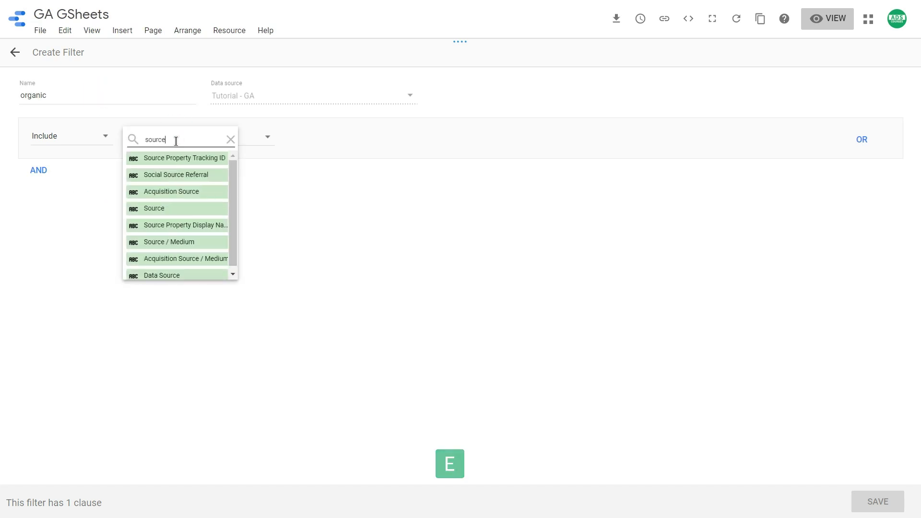
{"action": "key", "text": "BackSpace"}
{"action": "key", "text": "BackSpace"}
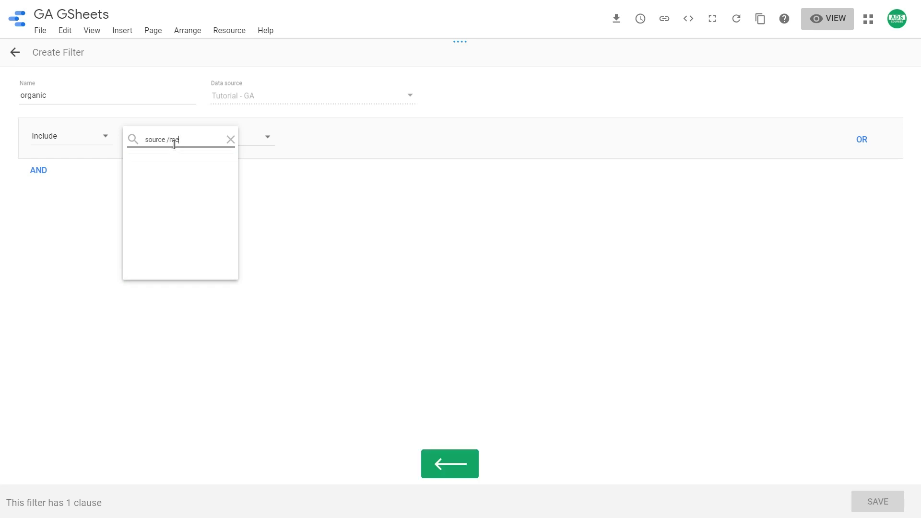
{"action": "left_click", "coordinate": [177, 163]}
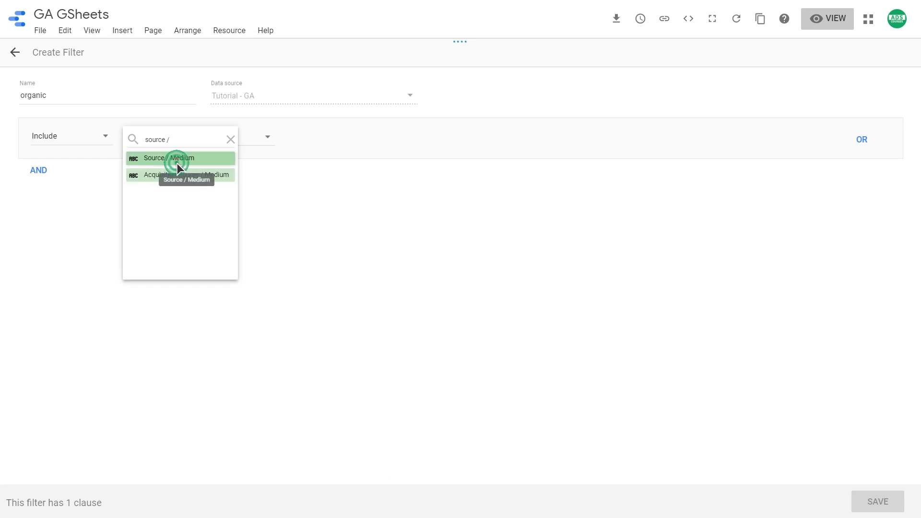
Step: Set the filter to include values equal to google / organic, and save it with the GA - SC blend
{"action": "left_click", "coordinate": [319, 136]}
{"action": "left_click", "coordinate": [322, 149]}
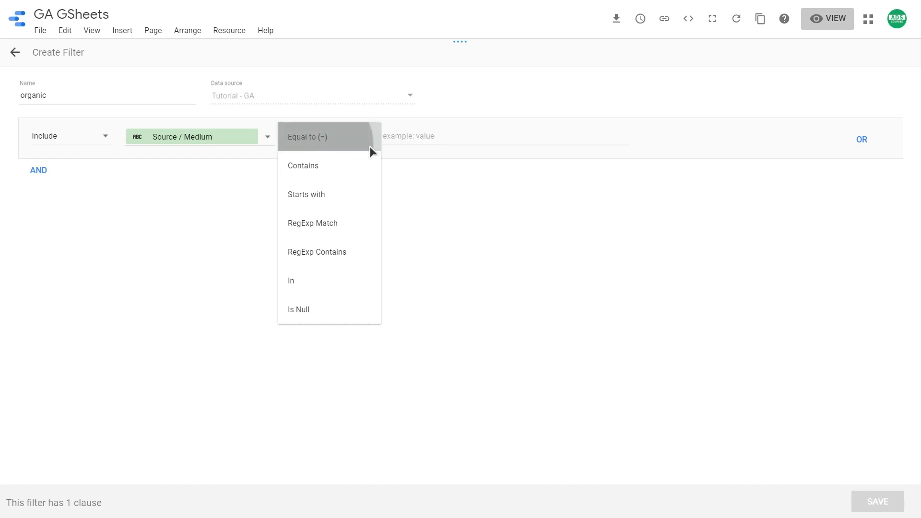
{"action": "left_click", "coordinate": [404, 144]}
{"action": "type", "text": "google / organic"}
{"action": "left_click", "coordinate": [877, 501]}
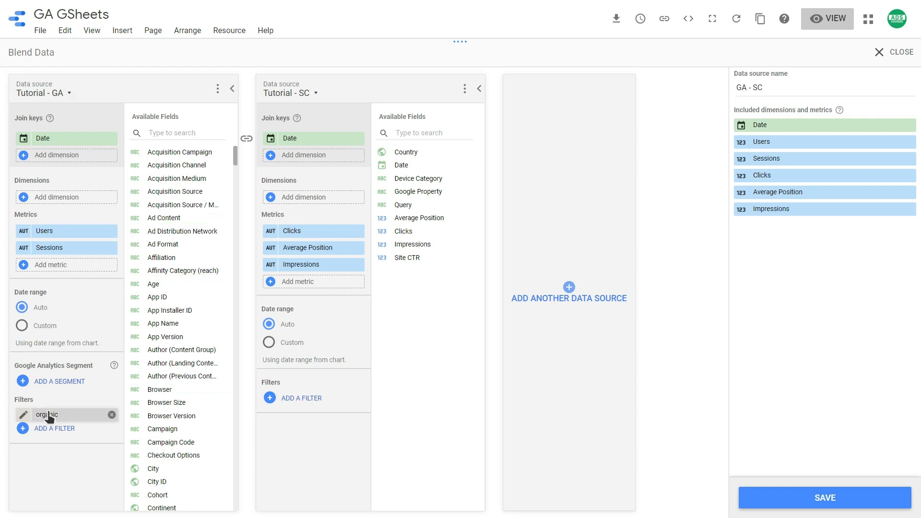
{"action": "left_click", "coordinate": [824, 498]}
{"action": "left_click", "coordinate": [882, 60]}
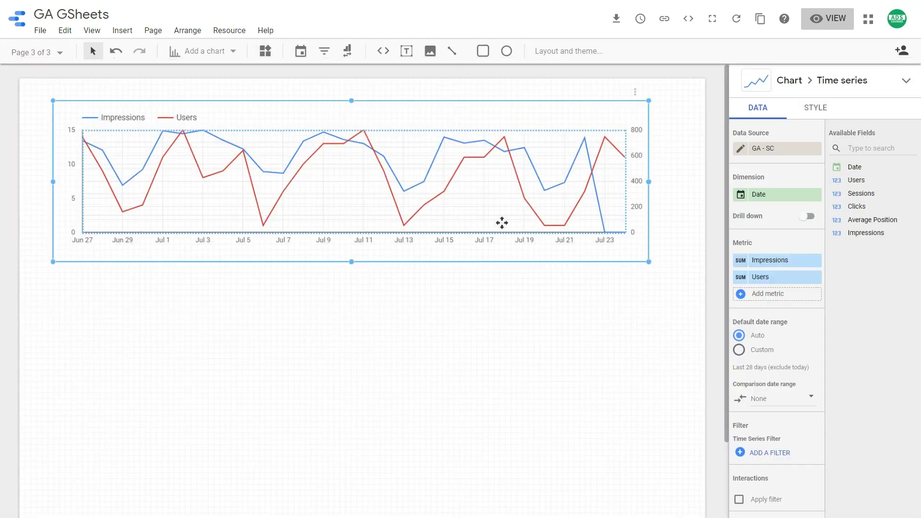
Step: Duplicate the time series chart and place the copy directly below the original, aligned with it
{"action": "left_click", "coordinate": [484, 306]}
{"action": "left_click", "coordinate": [425, 316]}
{"action": "left_click", "coordinate": [408, 119], "text": "ctrl"}
{"action": "key", "text": "ctrl+v"}
{"action": "key", "text": "Down"}
{"action": "key", "text": "Down"}
{"action": "key", "text": "Down"}
{"action": "key", "text": "Down"}
{"action": "key", "text": "Down"}
{"action": "key", "text": "Down"}
{"action": "key", "text": "Down"}
{"action": "key", "text": "Down"}
{"action": "key", "text": "Left"}
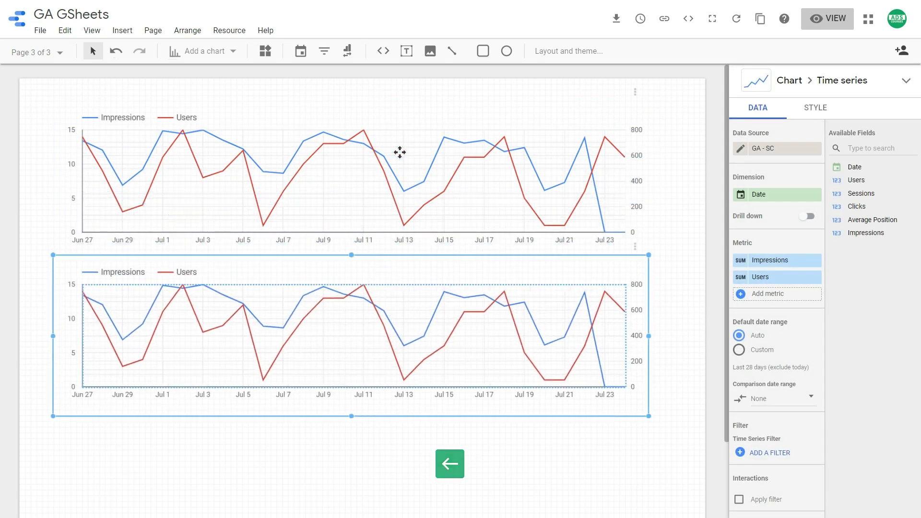
Step: Change the lower time series chart's metrics to Average Position and Sessions
{"action": "left_click", "coordinate": [766, 278]}
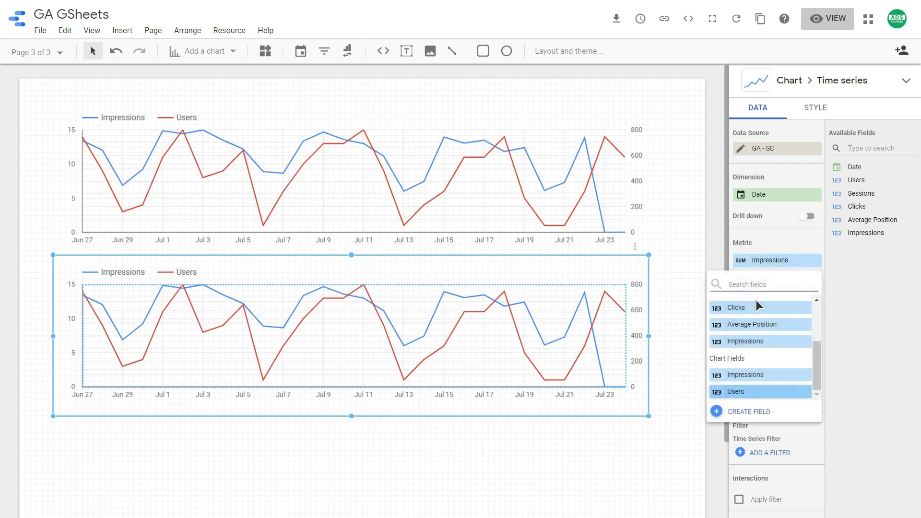
{"action": "type", "text": "sess"}
{"action": "left_click", "coordinate": [747, 319]}
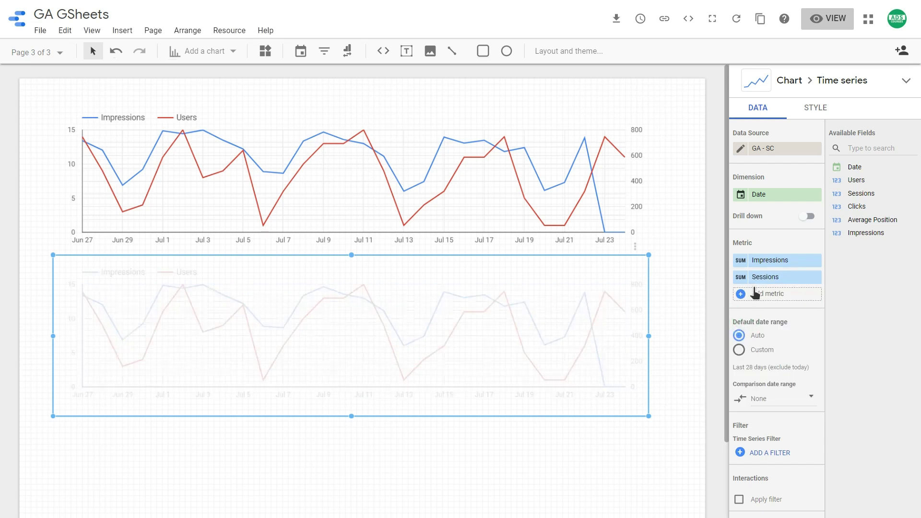
{"action": "left_click", "coordinate": [764, 263]}
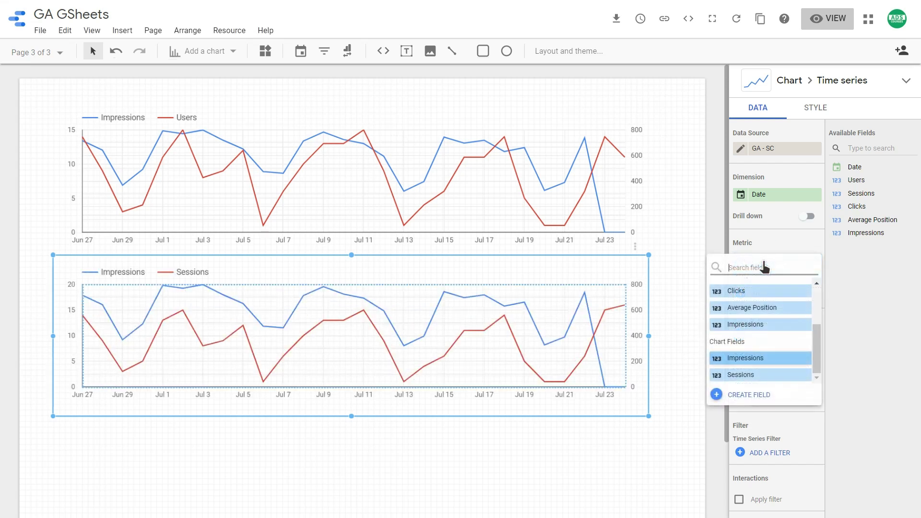
{"action": "left_click", "coordinate": [750, 307]}
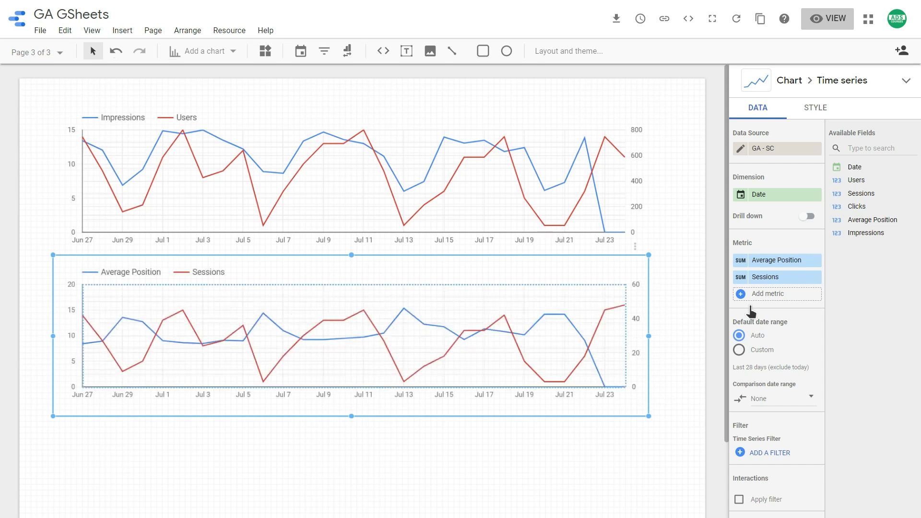
Step: Nudge the lower time series chart slightly to the right and deselect it
{"action": "key", "text": "Down"}
{"action": "key", "text": "Down"}
{"action": "key", "text": "Down"}
{"action": "key", "text": "Right"}
{"action": "key", "text": "Up"}
{"action": "key", "text": "Up"}
{"action": "key", "text": "Up"}
{"action": "key", "text": "Up"}
{"action": "left_click", "coordinate": [689, 358]}
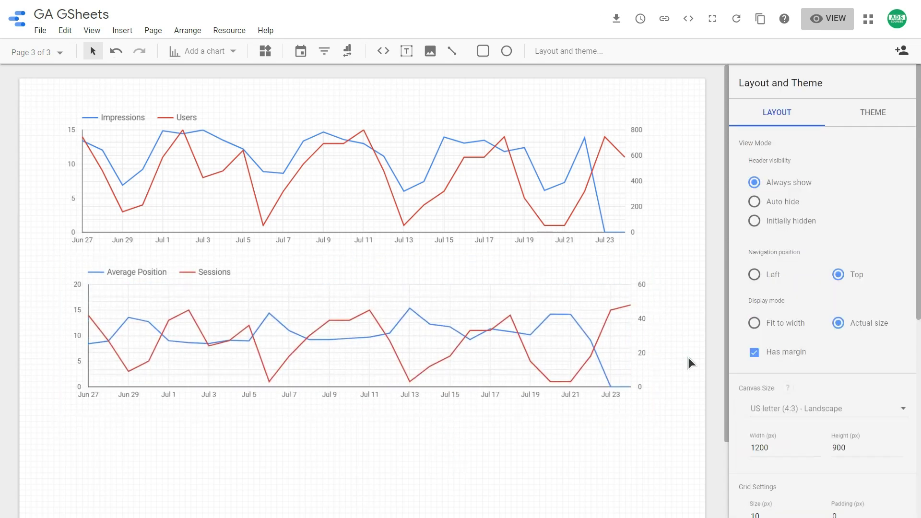
Step: Add a scorecard to the page below the lower time series chart
{"action": "scroll", "coordinate": [689, 358], "scroll_direction": "down", "scroll_amount": 2}
{"action": "scroll", "coordinate": [689, 358], "scroll_direction": "up", "scroll_amount": 2}
{"action": "scroll", "coordinate": [260, 407], "scroll_direction": "down", "scroll_amount": 2}
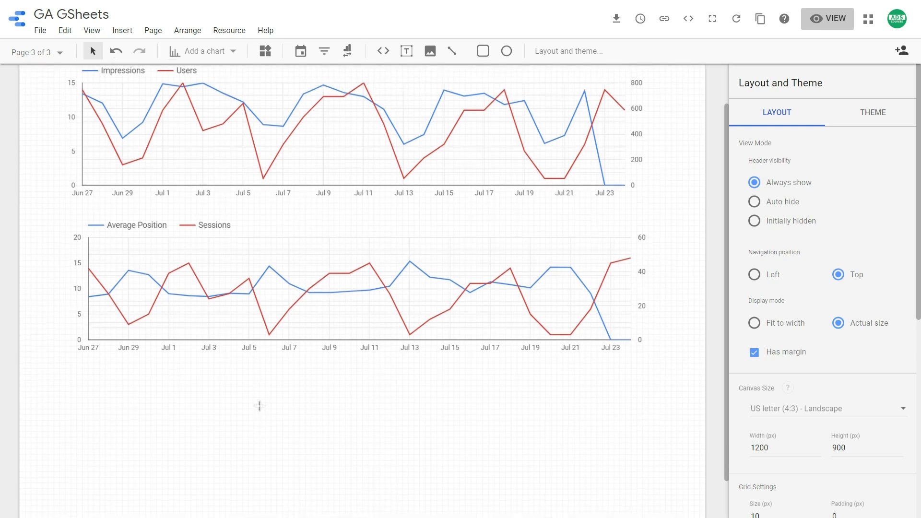
{"action": "left_click", "coordinate": [200, 54]}
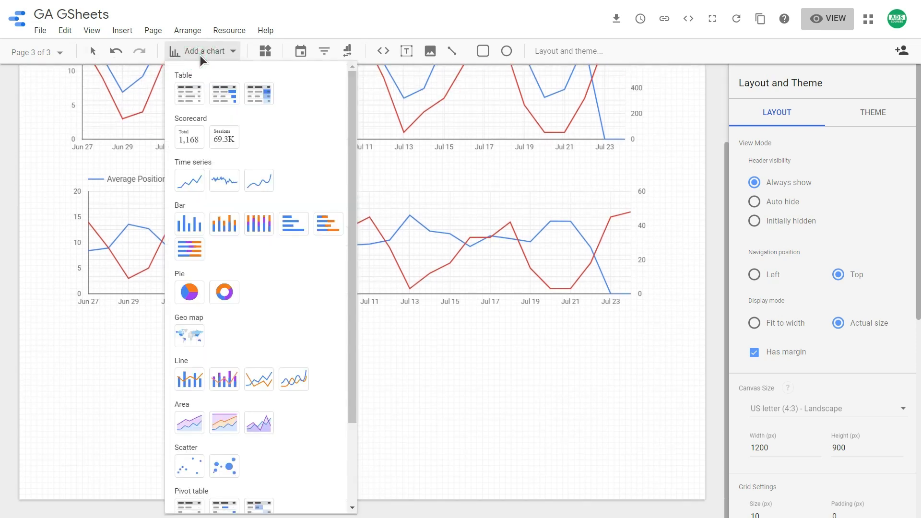
{"action": "left_click", "coordinate": [189, 136]}
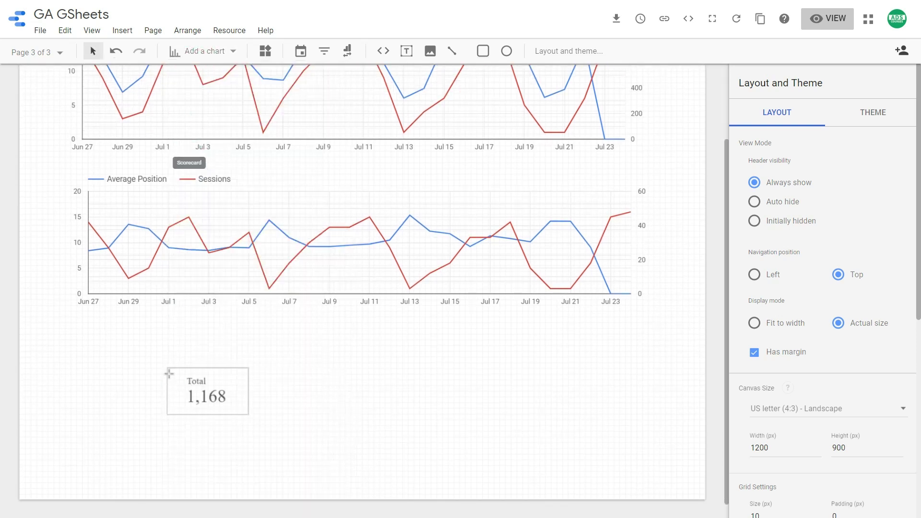
{"action": "left_click", "coordinate": [111, 353]}
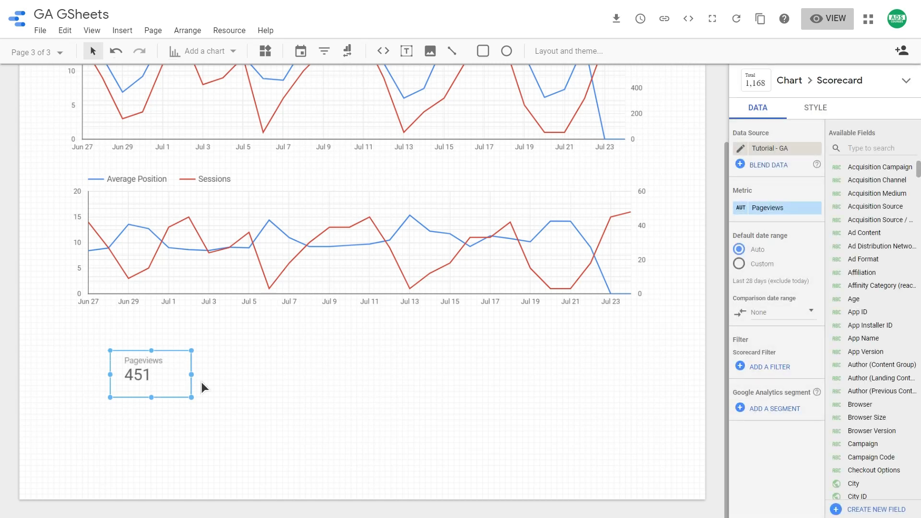
{"action": "scroll", "coordinate": [202, 382], "scroll_direction": "up", "scroll_amount": 2}
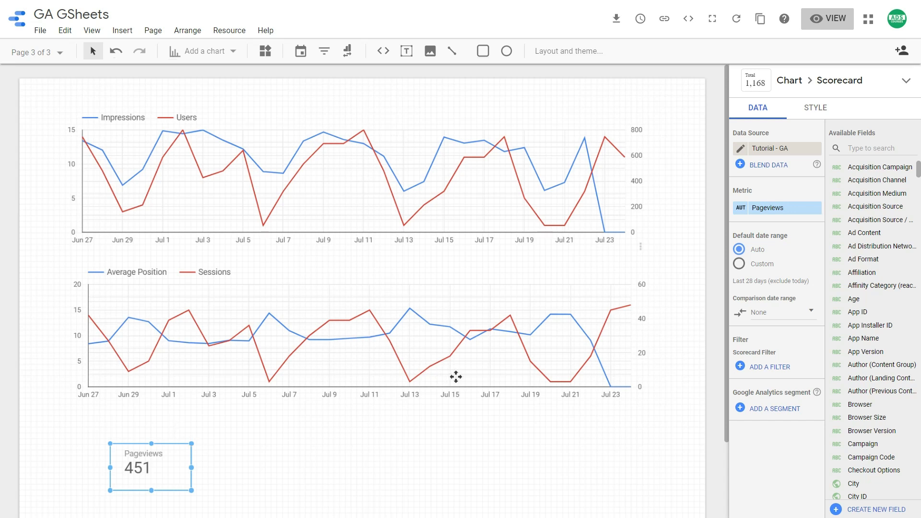
Step: Switch the scorecard's data source to the GA - SC blend
{"action": "left_click", "coordinate": [778, 149]}
{"action": "left_click", "coordinate": [774, 180]}
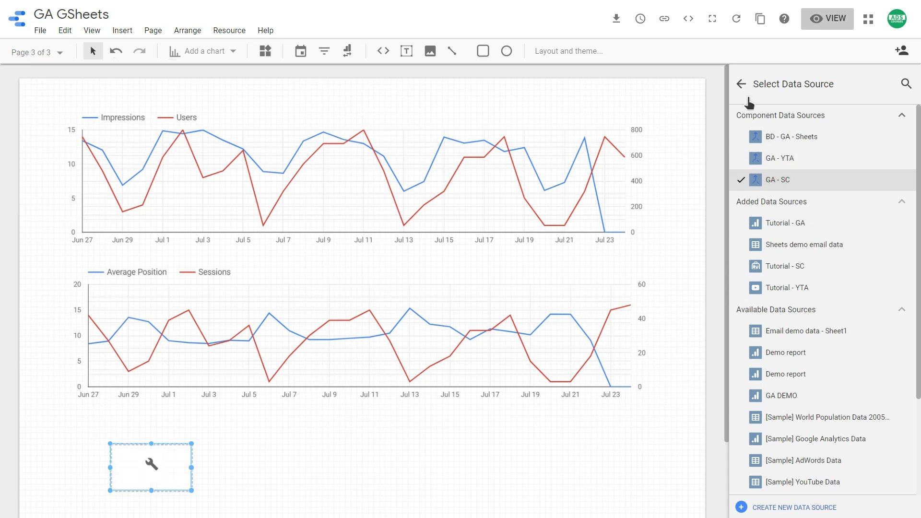
{"action": "left_click", "coordinate": [741, 84]}
Step: Start a new calculated metric field for the scorecard and name it CTR (orgnic)
{"action": "left_click", "coordinate": [762, 197]}
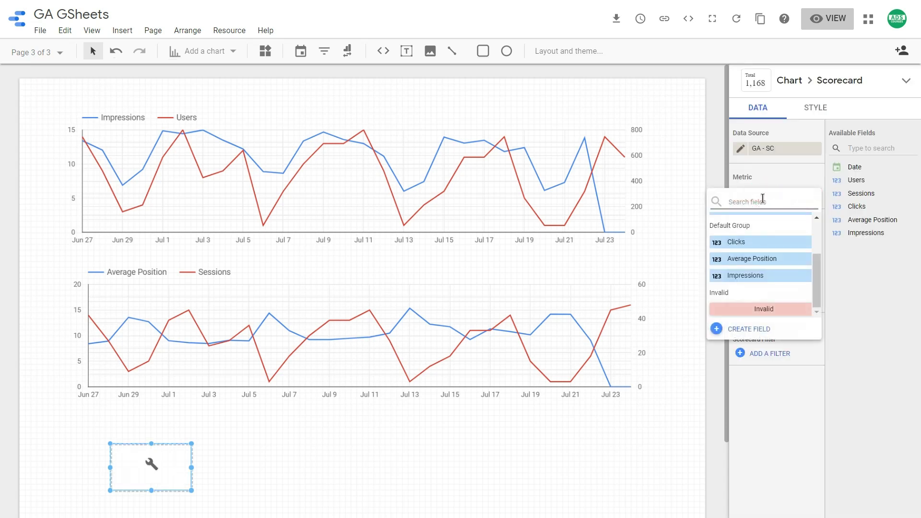
{"action": "left_click", "coordinate": [731, 330]}
{"action": "type", "text": "CRR"}
{"action": "key", "text": "Left"}
{"action": "key", "text": "BackSpace"}
{"action": "type", "text": "TR (orgnic)"}
Step: Enter Users / Impressions as the formula of the CTR (orgnic) field
{"action": "left_click", "coordinate": [673, 252]}
{"action": "left_click", "coordinate": [660, 274]}
{"action": "type", "text": "use"}
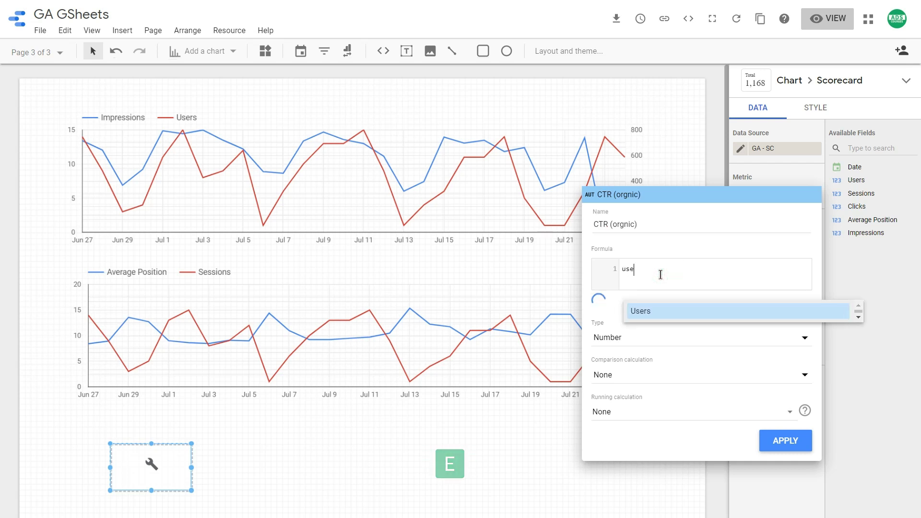
{"action": "left_click", "coordinate": [644, 315]}
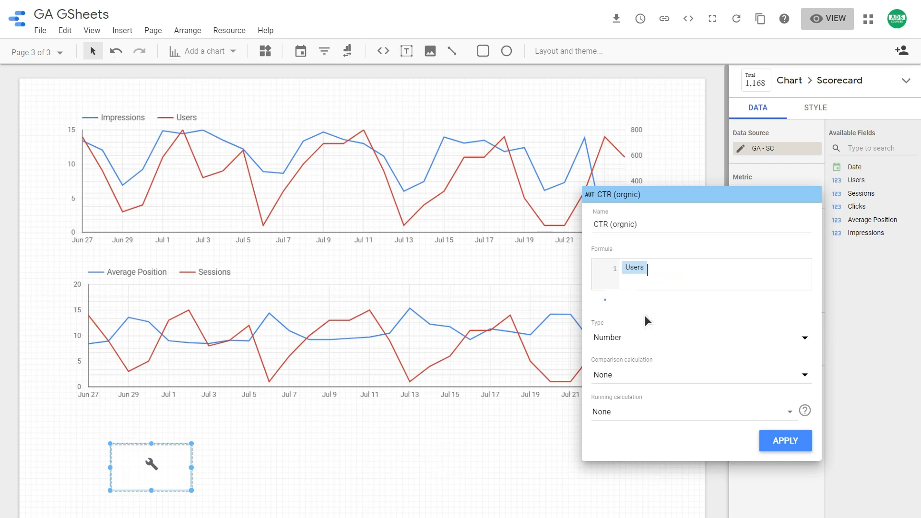
{"action": "type", "text": "/ impre"}
{"action": "left_click", "coordinate": [693, 315]}
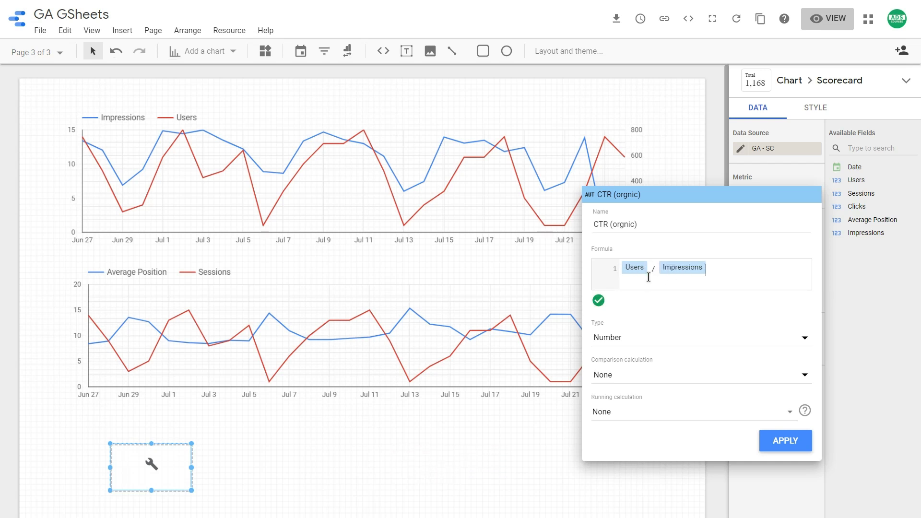
Step: Apply the CTR (orgnic) field with its type set to Percent, and remove the invalid metric from the scorecard
{"action": "left_click", "coordinate": [630, 338]}
{"action": "mouse_move", "coordinate": [600, 354]}
{"action": "left_click", "coordinate": [543, 366]}
{"action": "left_click", "coordinate": [792, 439]}
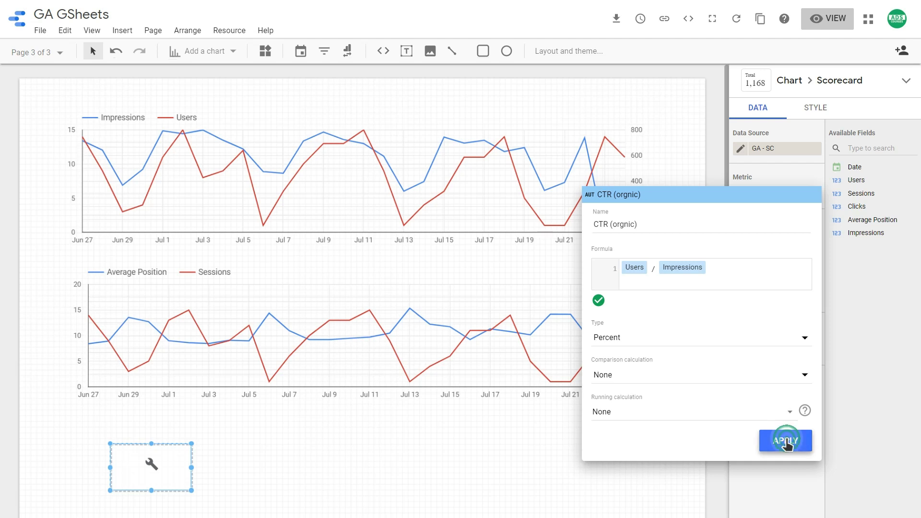
{"action": "left_click", "coordinate": [598, 257]}
{"action": "left_click", "coordinate": [796, 492]}
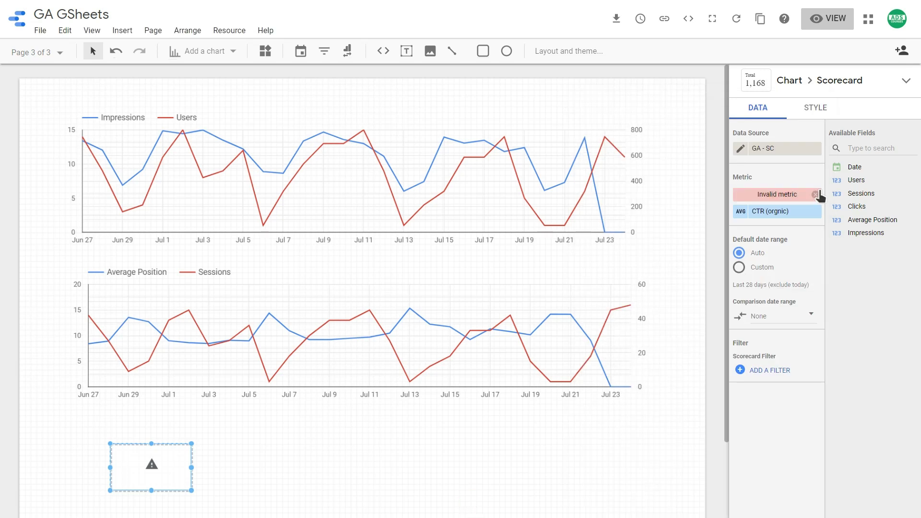
{"action": "left_click", "coordinate": [815, 194]}
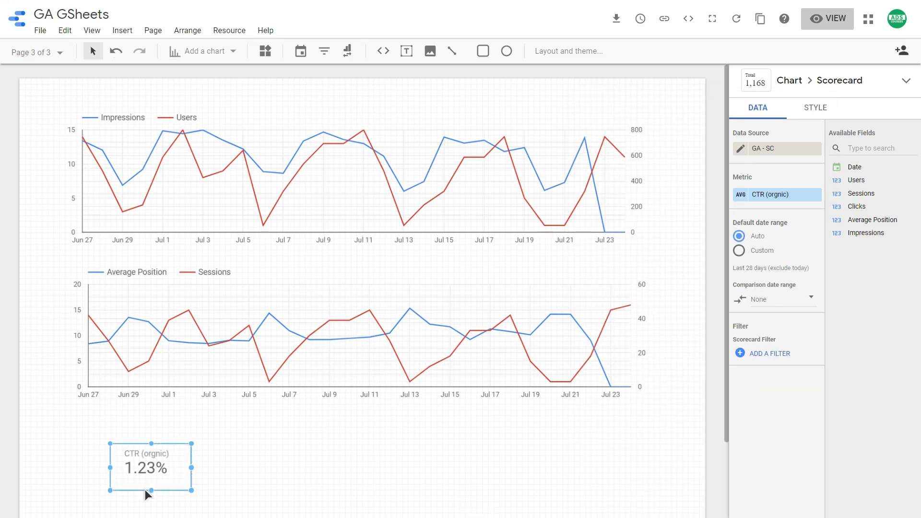
{"action": "left_click", "coordinate": [238, 426]}
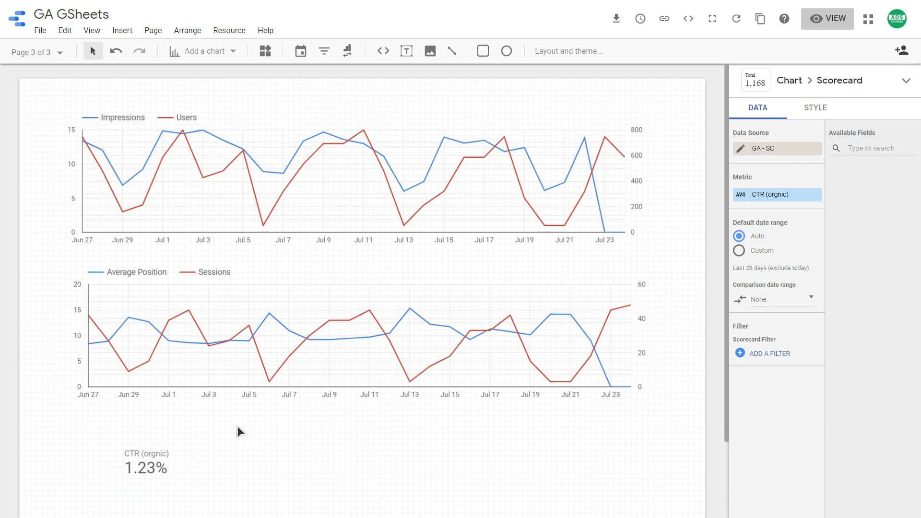